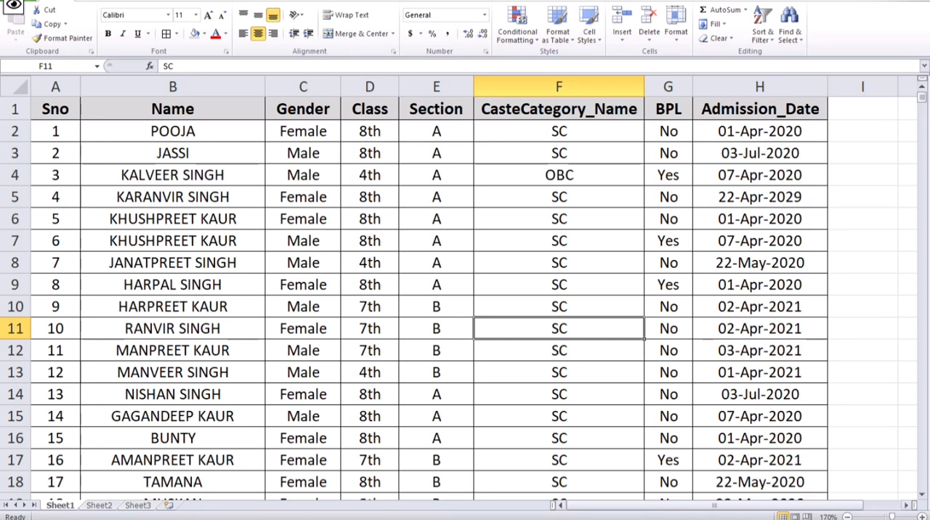
- Examine the student table's header row and the data columns from Sno through Admission_Date
click(919, 516)
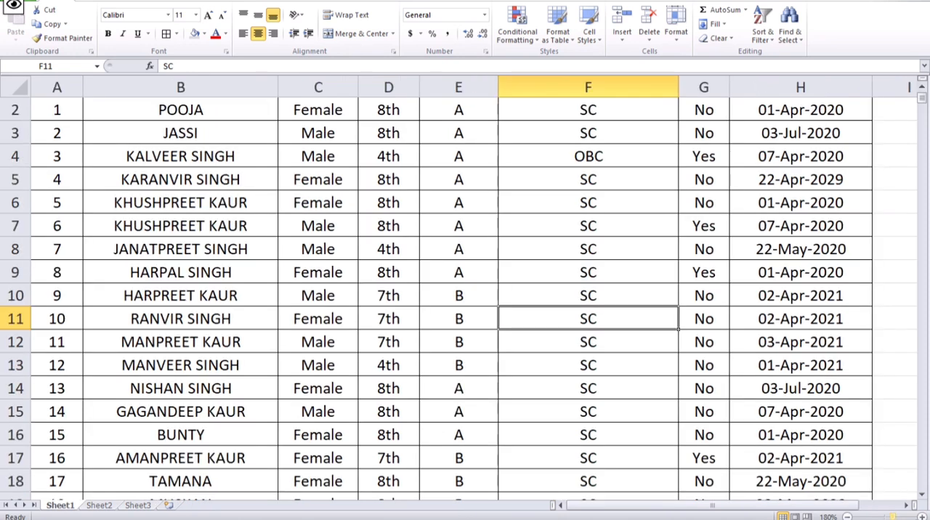
scroll(243, 309, up, 1)
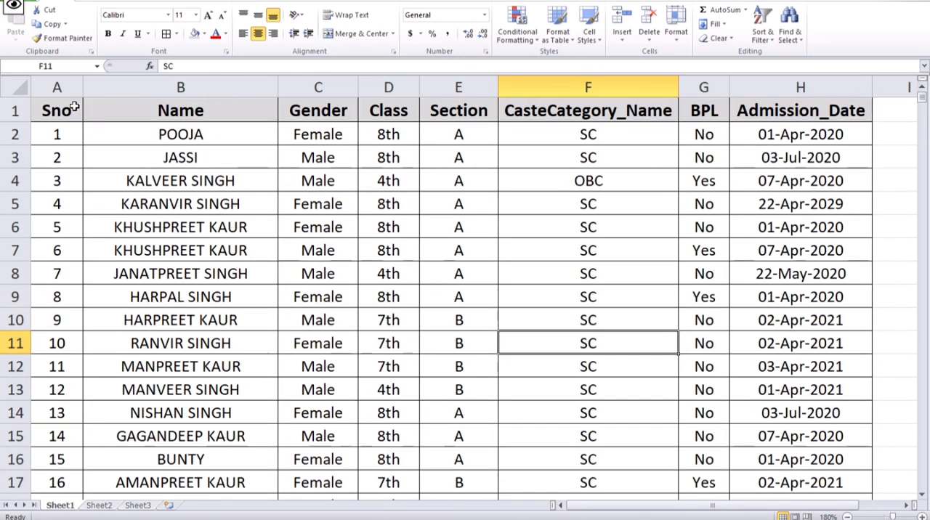
click(47, 108)
drag(47, 107, 761, 120)
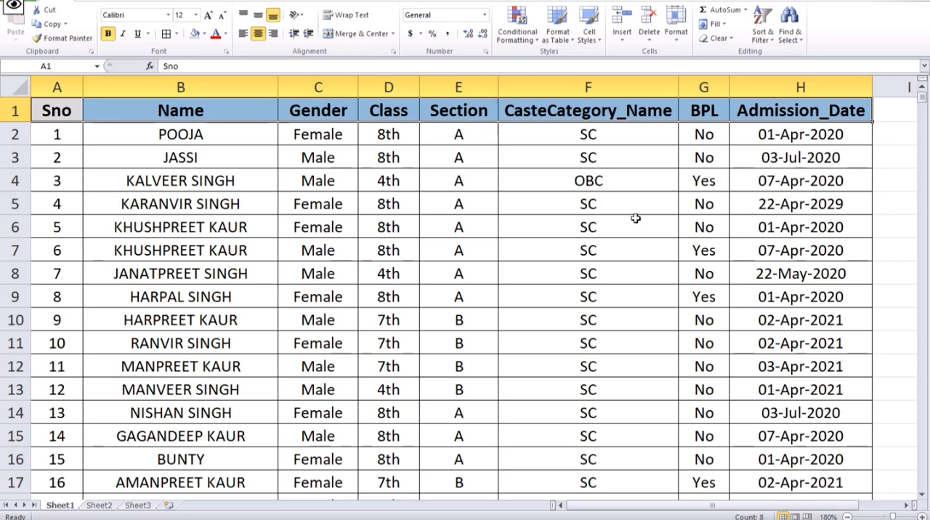
click(154, 183)
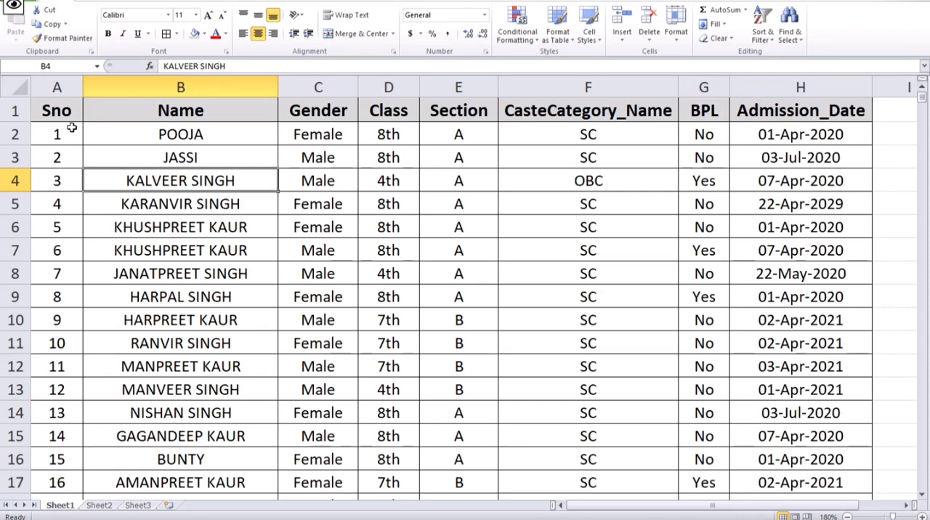
drag(71, 127, 76, 435)
scroll(93, 473, up, 20)
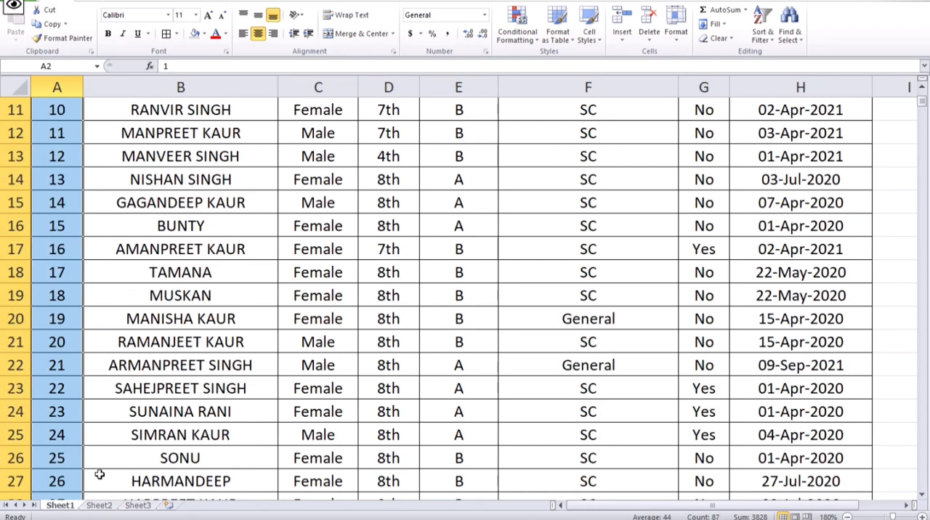
drag(218, 134, 189, 501)
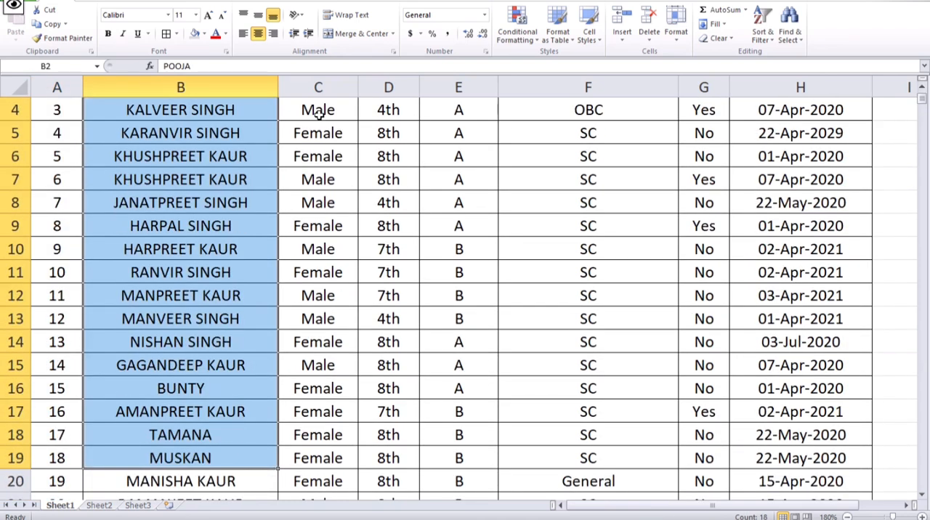
drag(318, 110, 283, 448)
scroll(283, 444, up, 1)
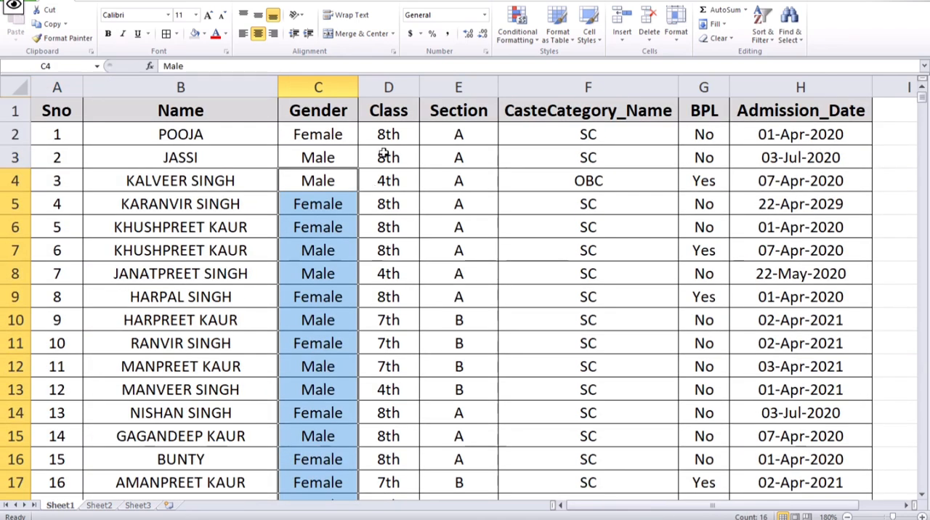
drag(392, 133, 320, 460)
drag(469, 135, 440, 485)
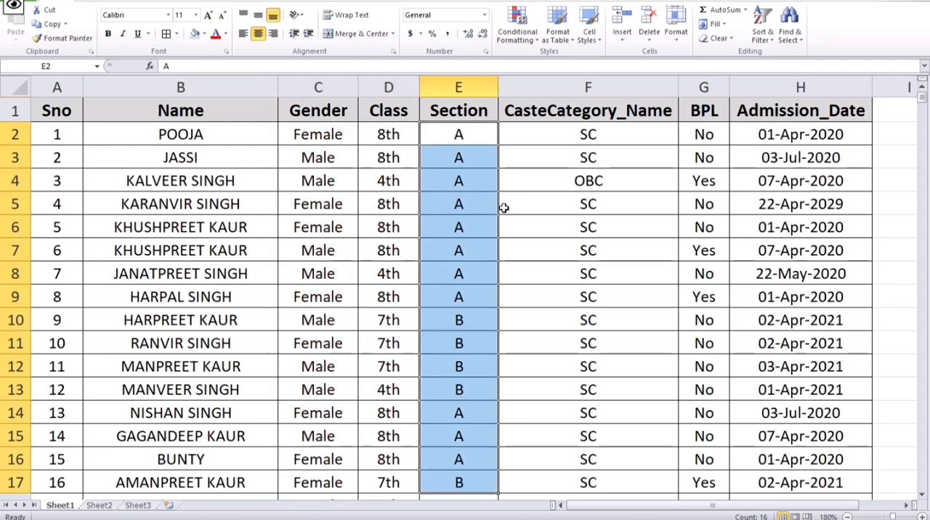
drag(560, 181, 547, 386)
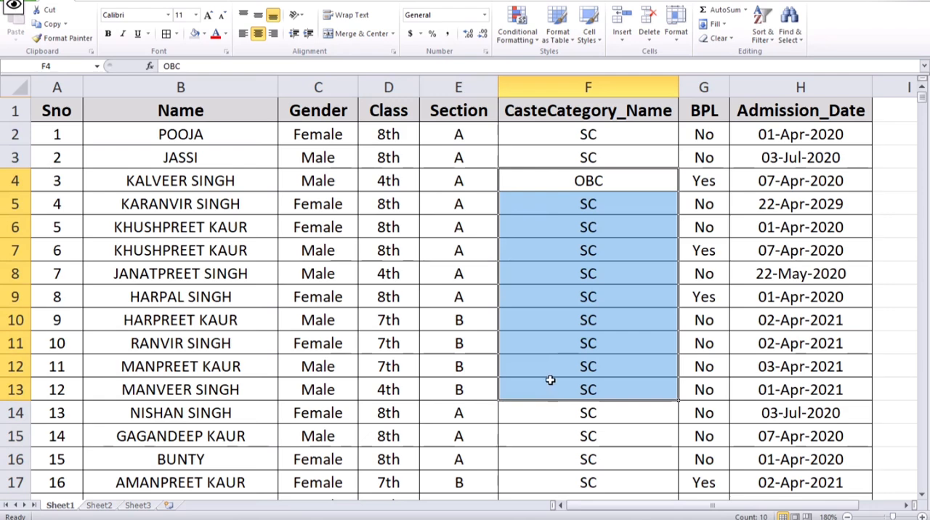
scroll(568, 333, down, 4)
scroll(562, 334, down, 2)
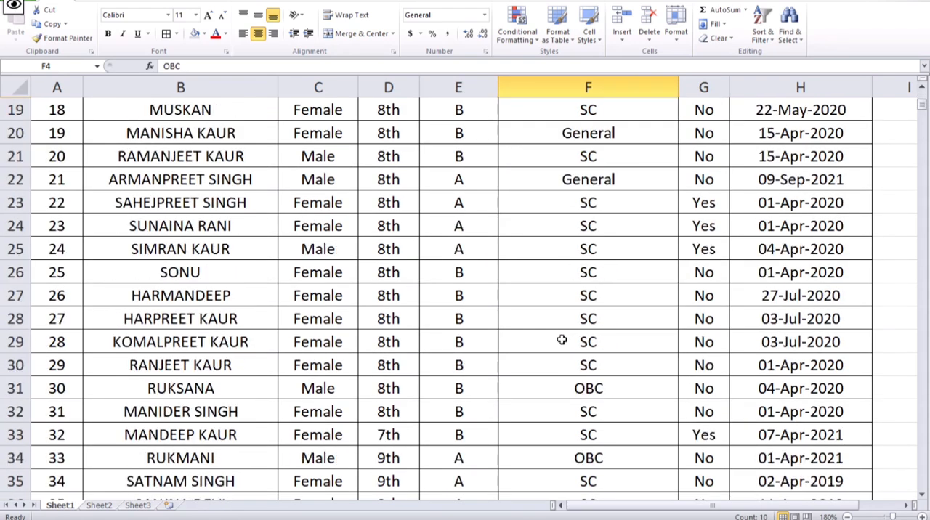
scroll(555, 366, up, 2)
scroll(552, 367, up, 4)
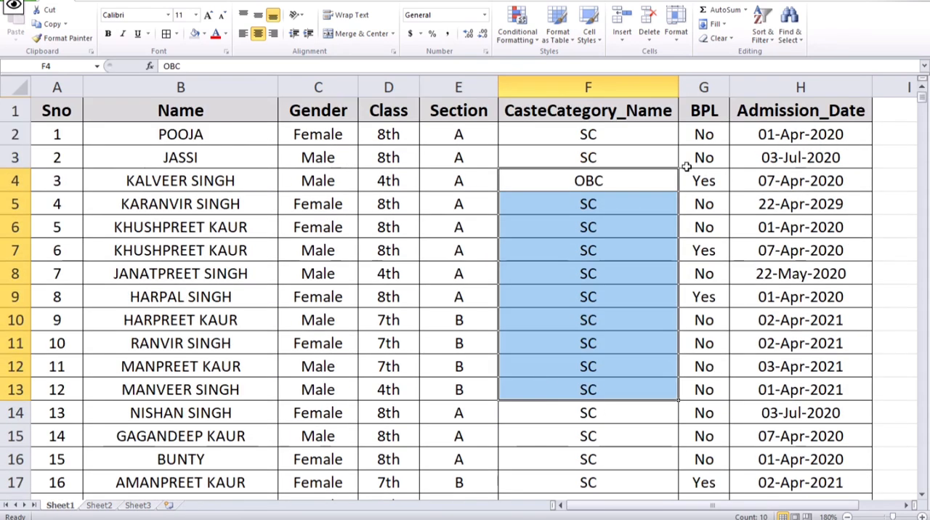
drag(704, 135, 694, 342)
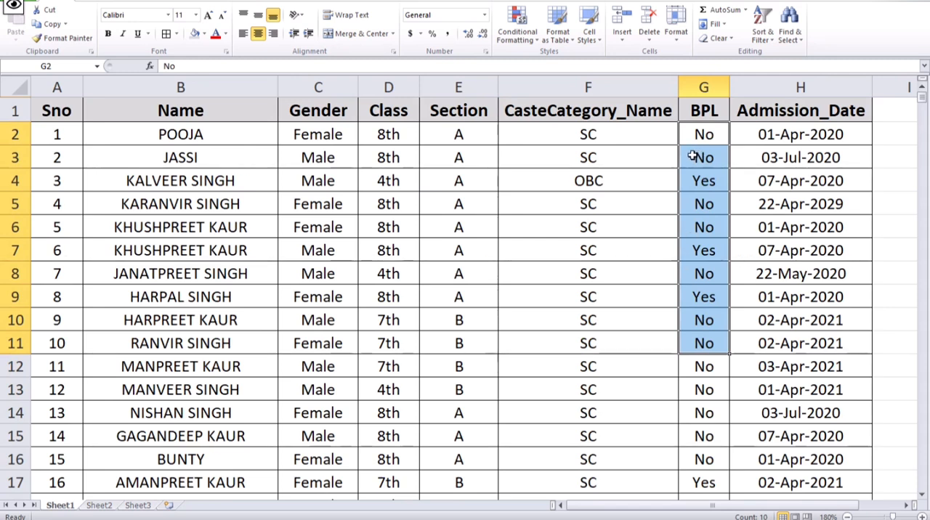
drag(737, 134, 702, 465)
click(404, 294)
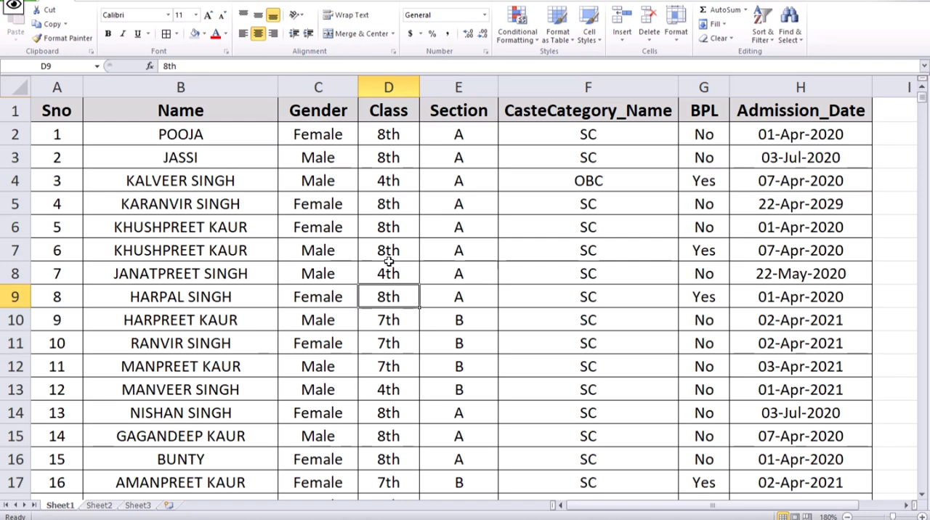
- Browse the student records by eye, starting from the name in row 16
click(194, 464)
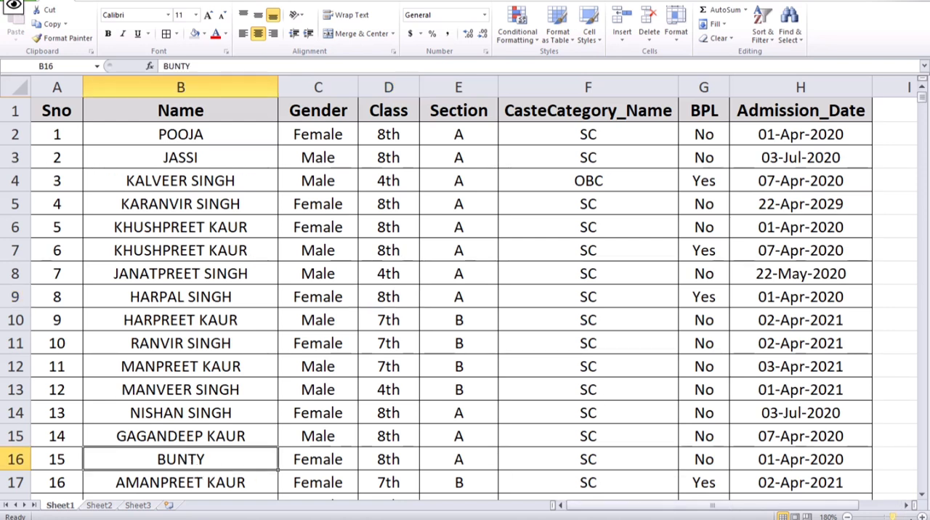
click(921, 516)
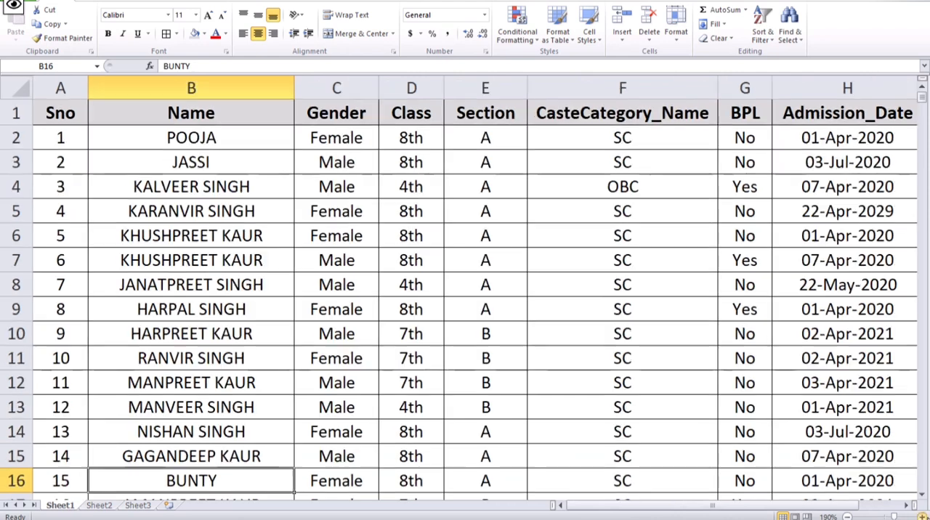
click(923, 517)
click(922, 517)
click(923, 517)
click(922, 517)
scroll(240, 437, down, 3)
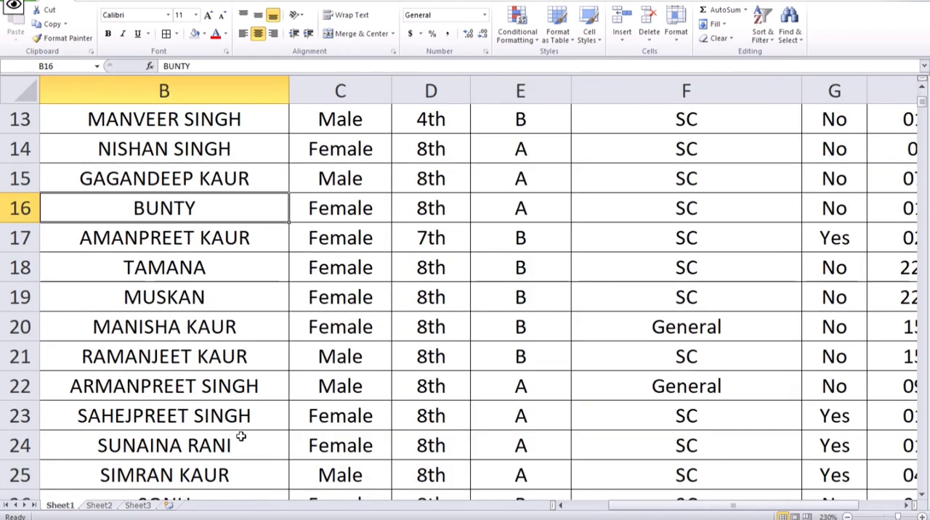
scroll(239, 353, up, 4)
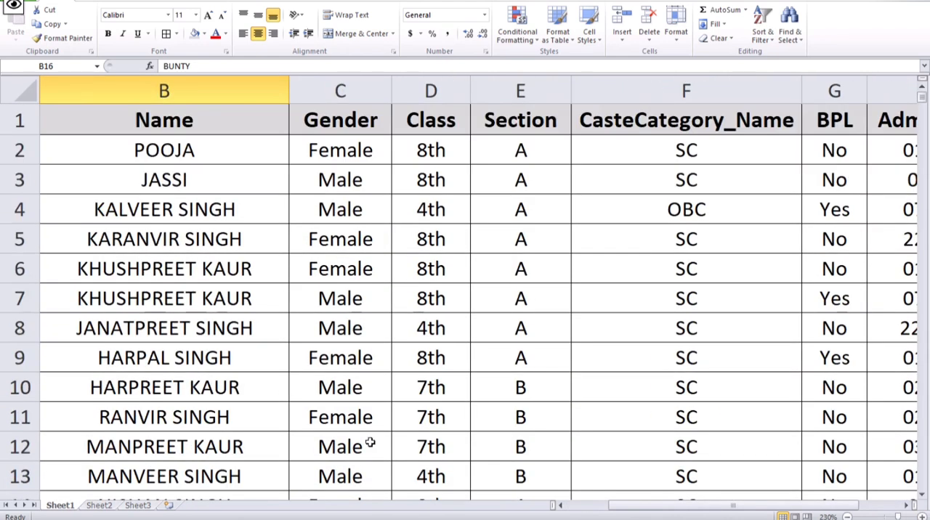
scroll(370, 444, down, 3)
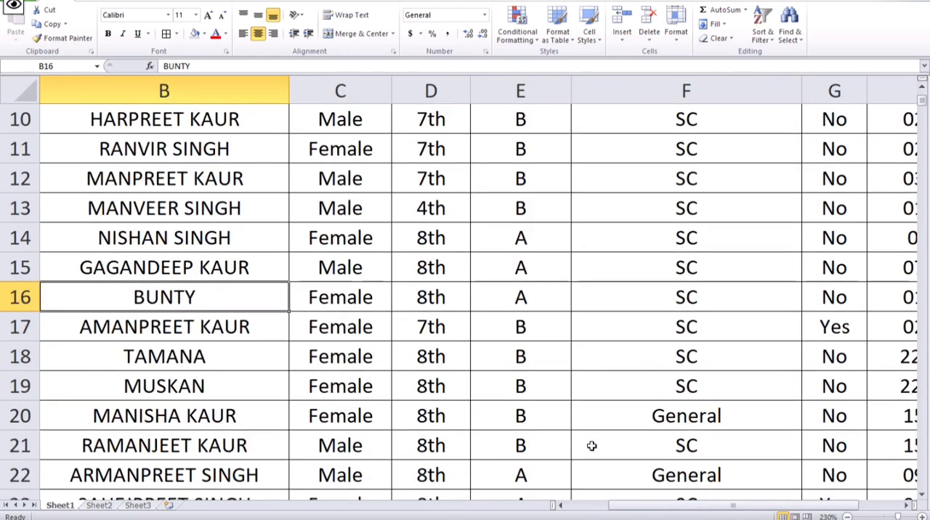
click(891, 518)
scroll(125, 373, up, 2)
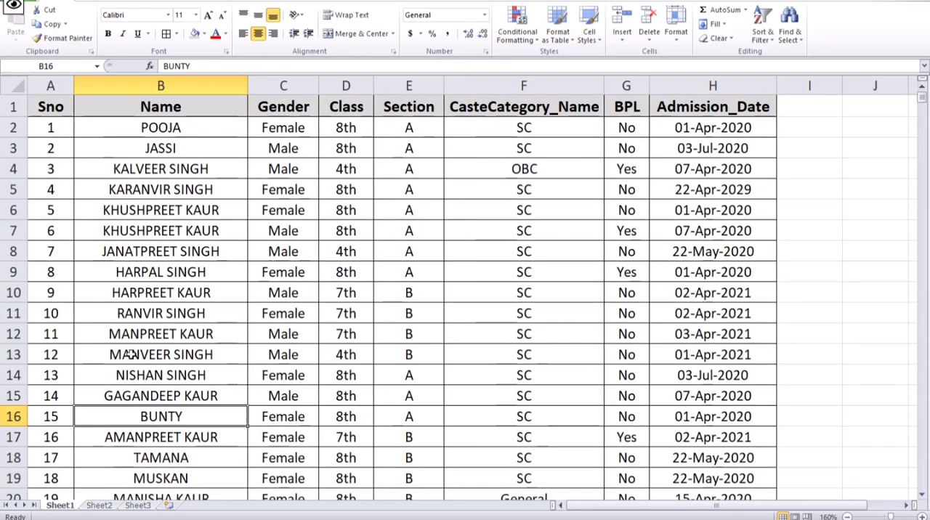
- Use Find to search the sheet for the student name listed under Sno 15, checking repeatedly for further matches
click(291, 272)
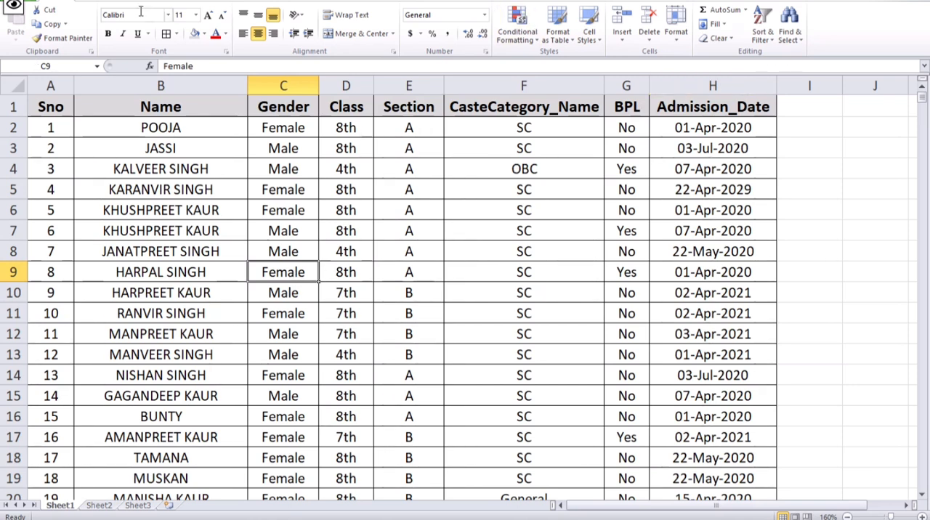
click(796, 40)
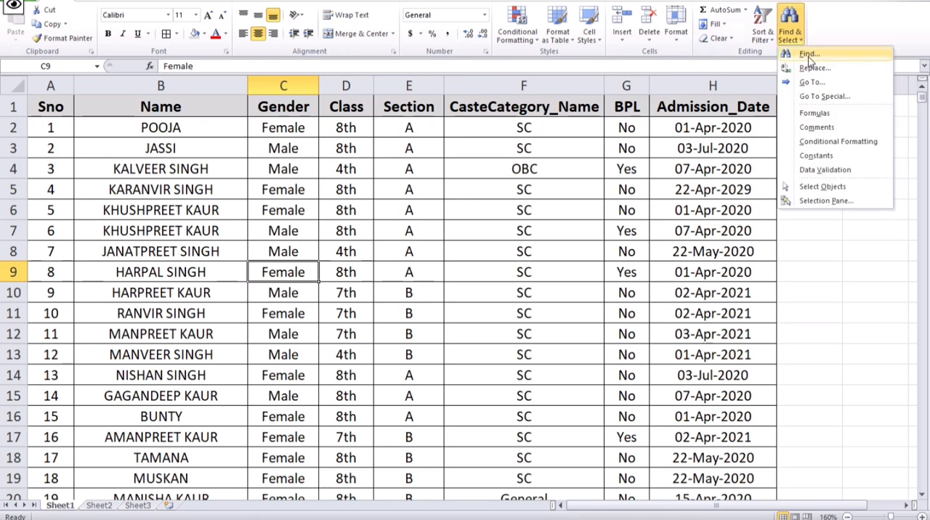
click(808, 55)
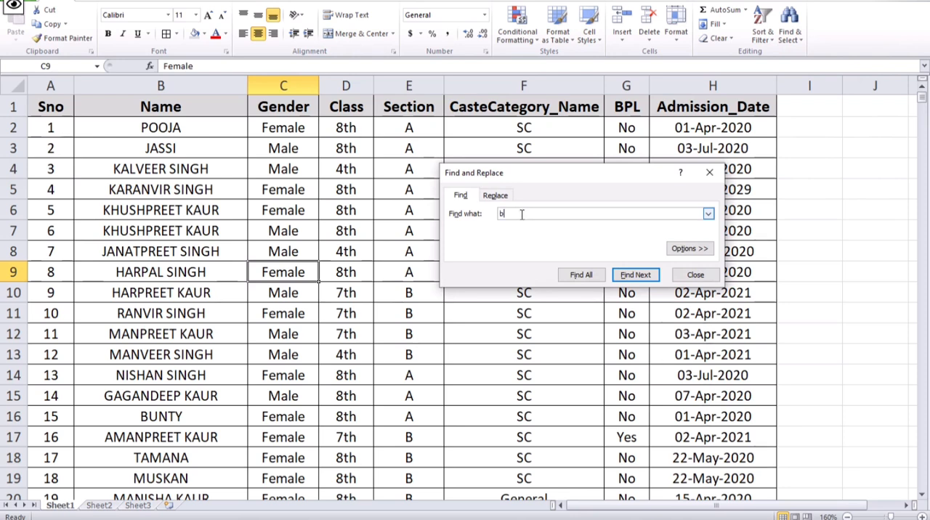
text(ty)
click(637, 279)
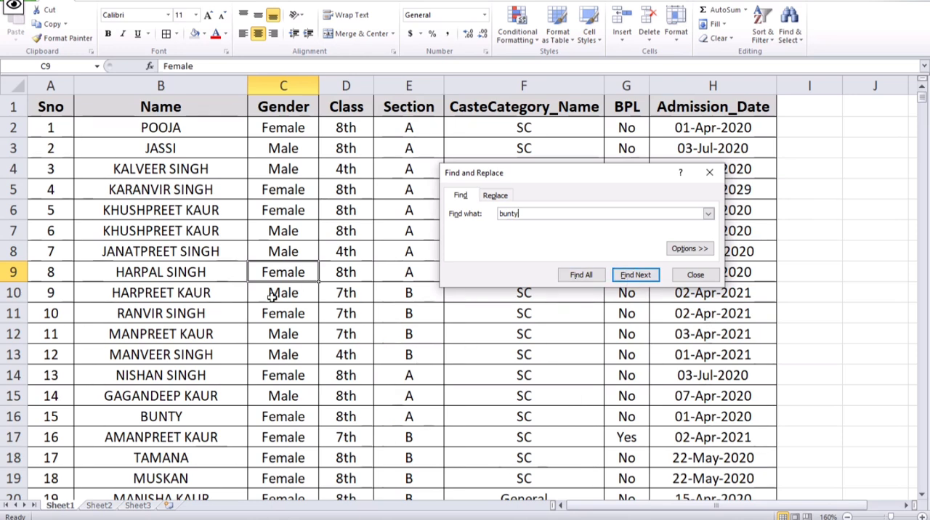
click(624, 276)
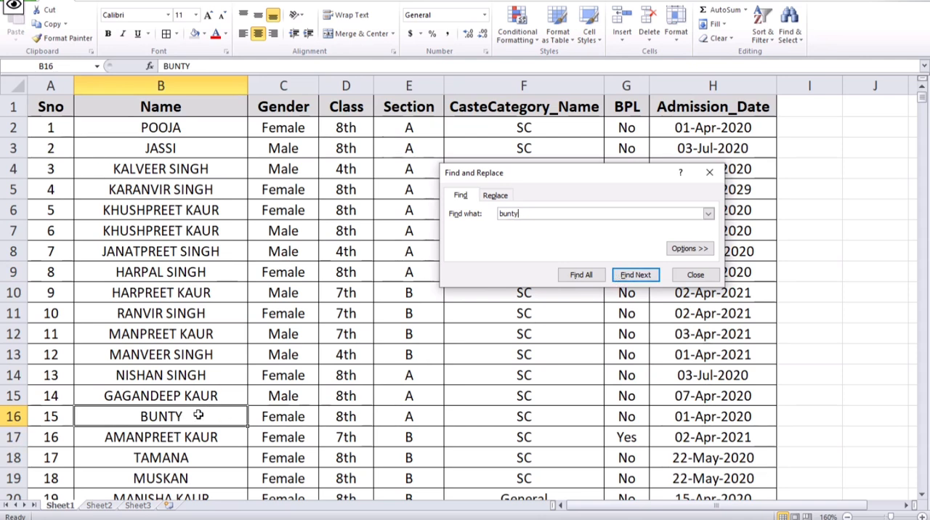
click(623, 278)
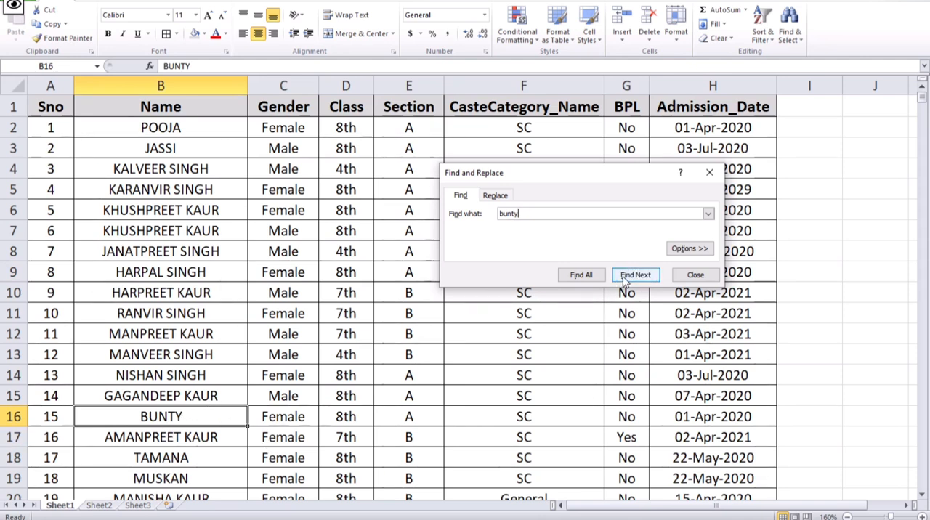
click(623, 279)
click(624, 279)
click(625, 279)
click(625, 279)
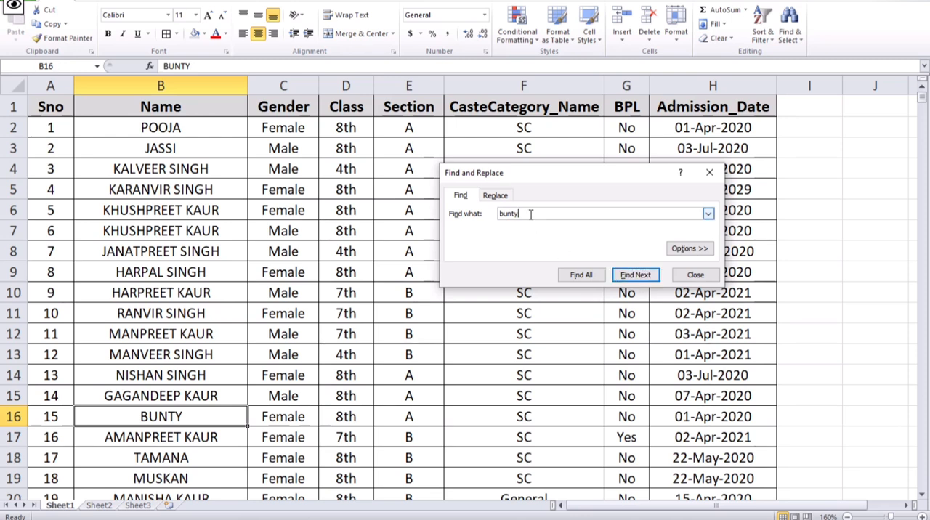
- Search instead for the first name of the student with Sno 1, go through two matches, and close the search
drag(530, 214, 471, 215)
text(pooja)
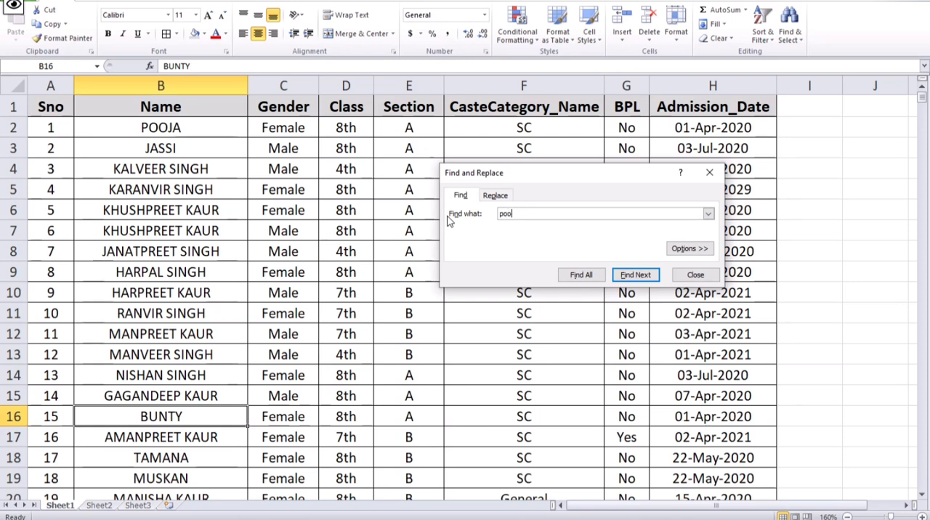
click(632, 280)
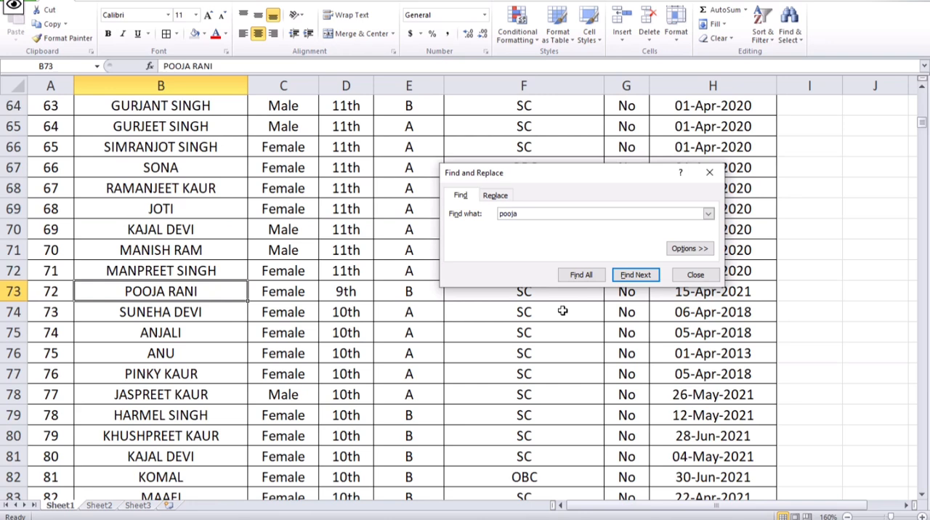
click(621, 280)
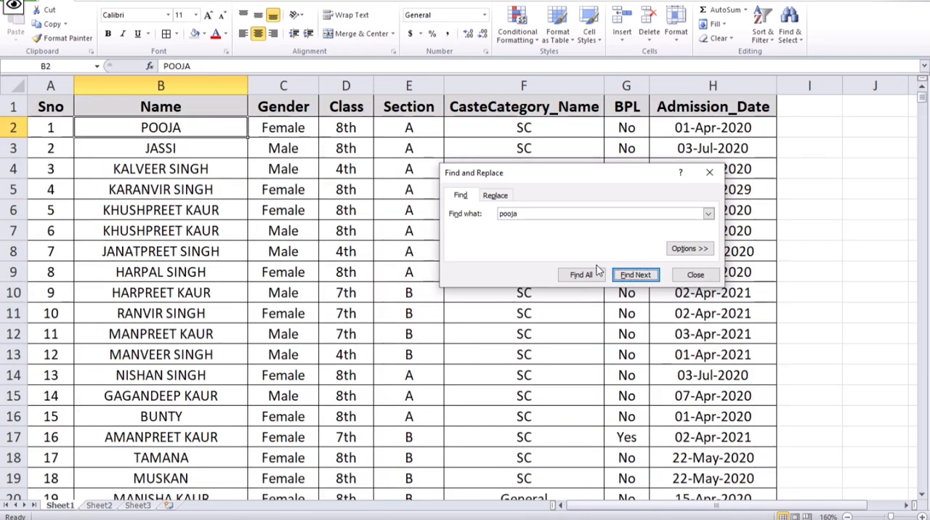
click(708, 174)
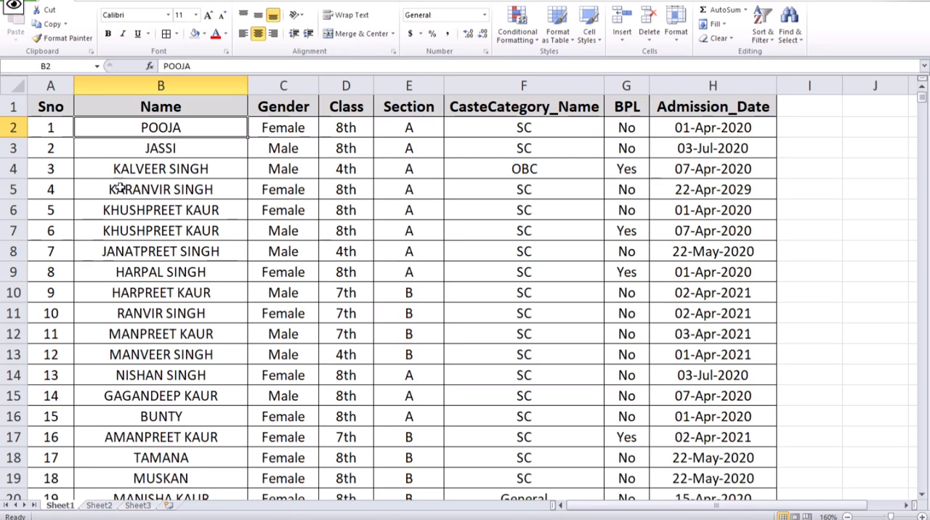
- Add filter controls to the header row from Sno to Admission_Date (A1:H1)
click(247, 2)
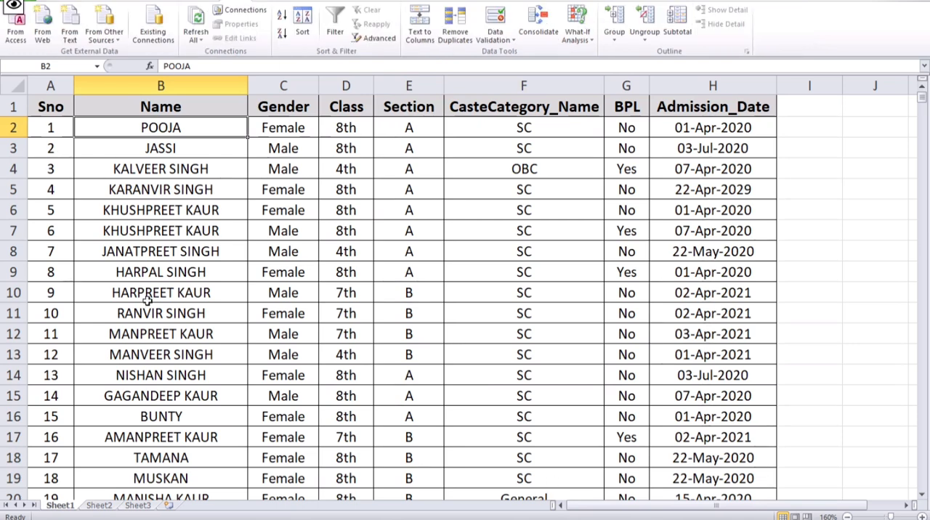
click(58, 106)
drag(63, 106, 272, 107)
drag(283, 108, 664, 115)
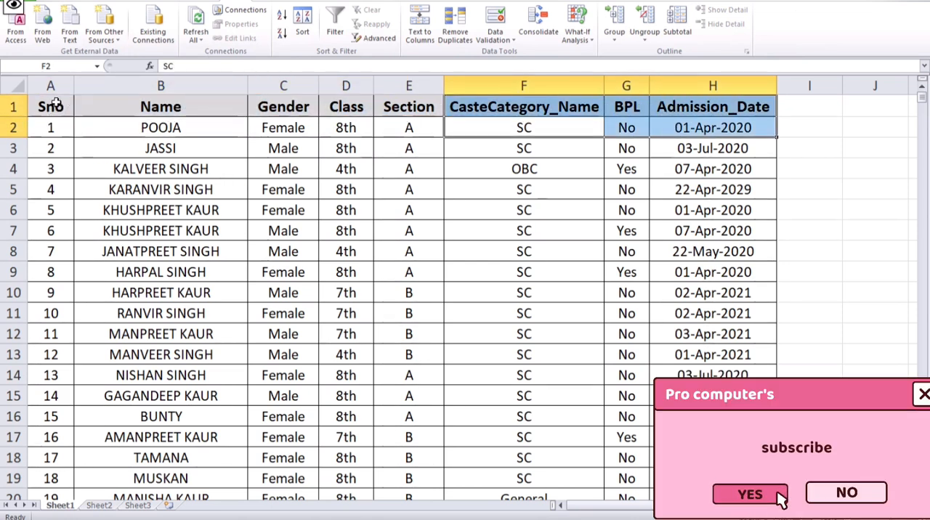
drag(64, 104, 688, 101)
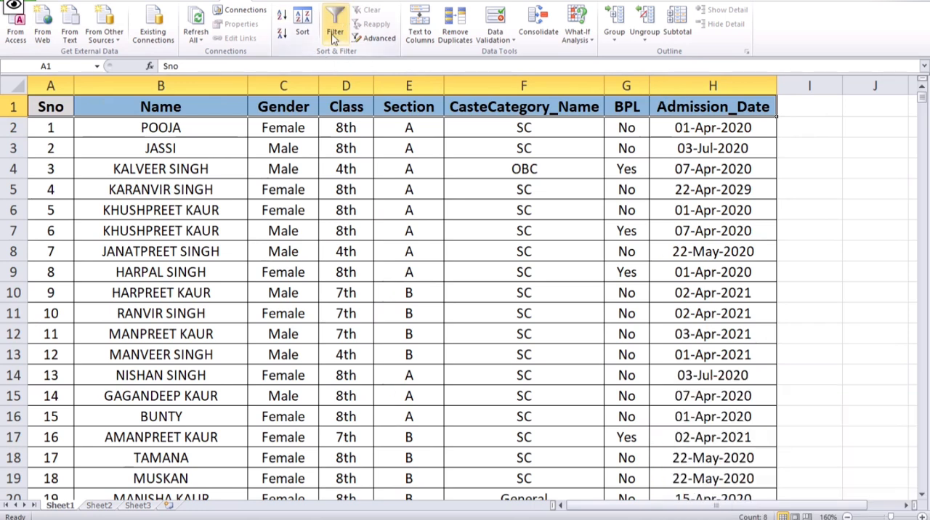
key(ctrl+shift+l)
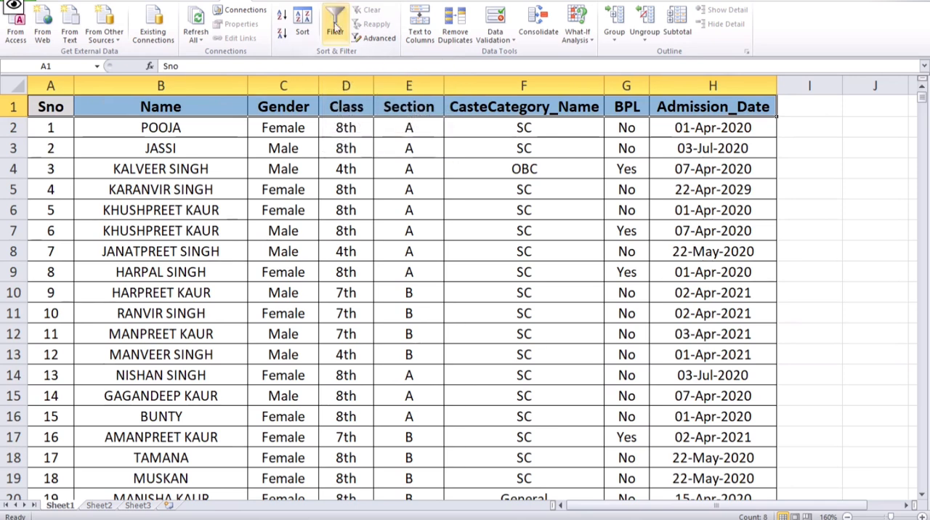
drag(227, 251, 191, 239)
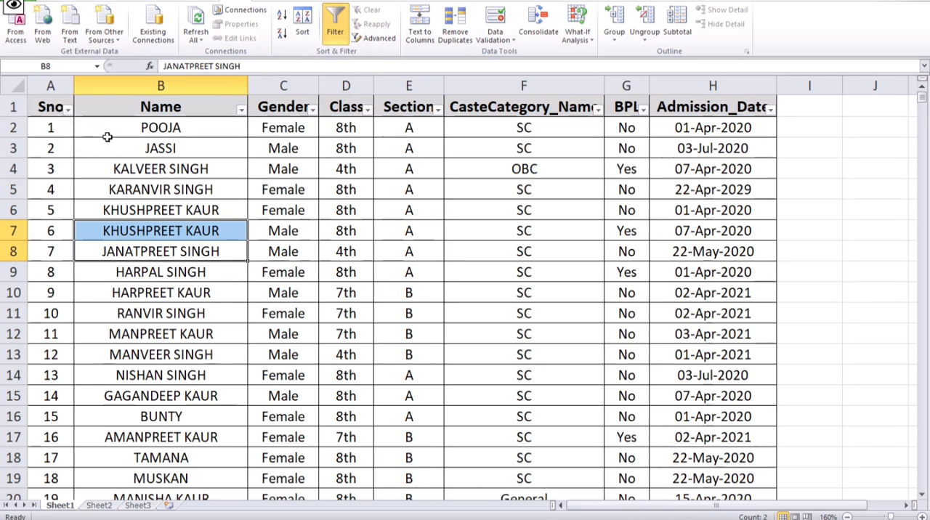
- Filter the Name column to show only the student with Sno 75
click(241, 109)
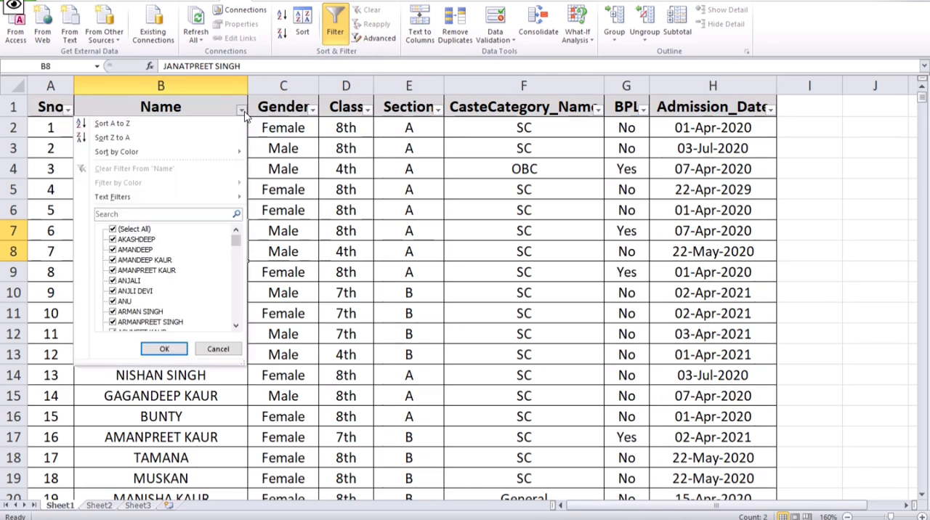
click(113, 229)
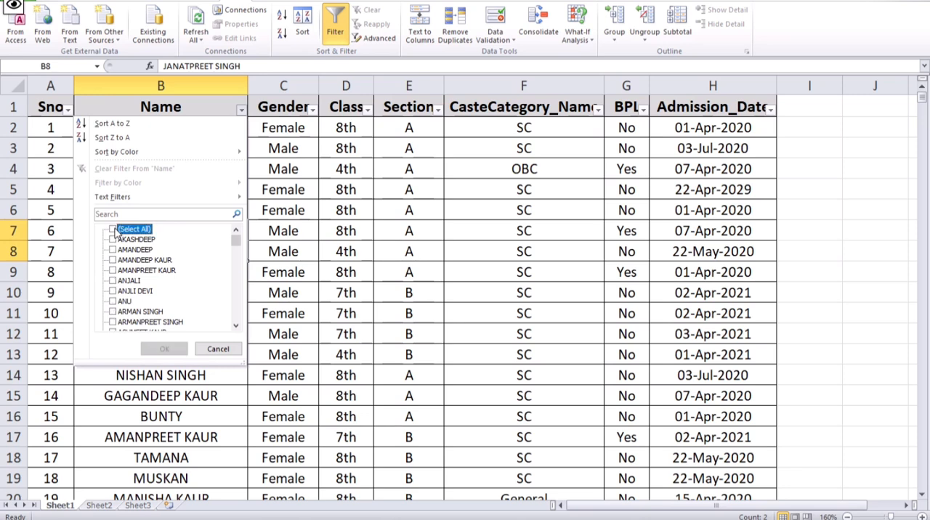
click(113, 302)
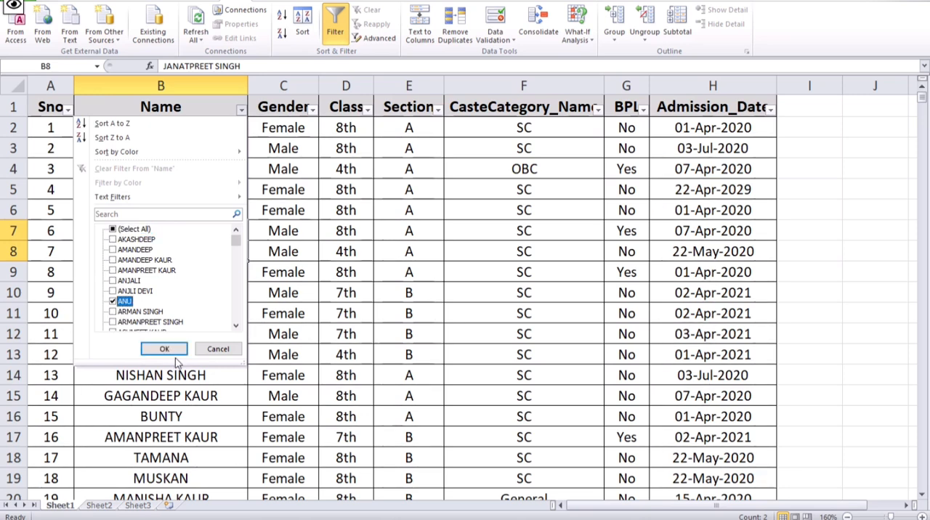
click(166, 349)
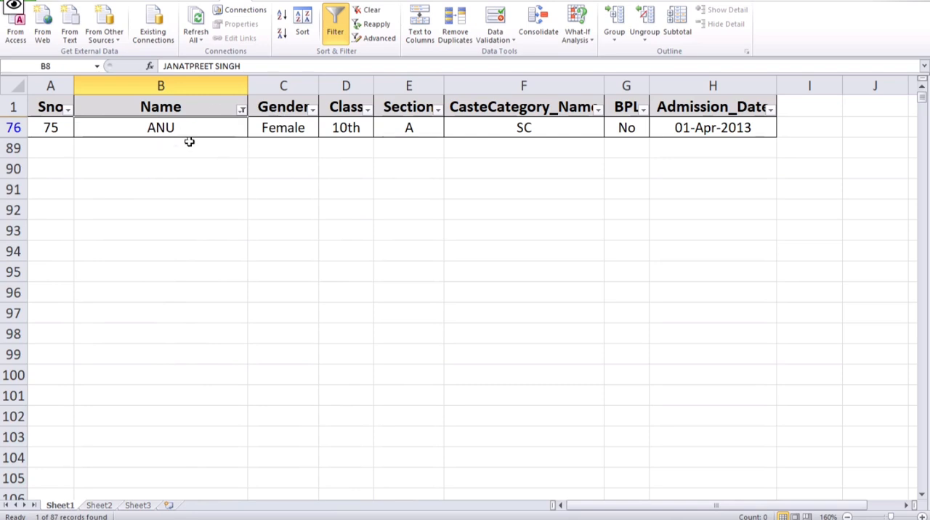
click(241, 110)
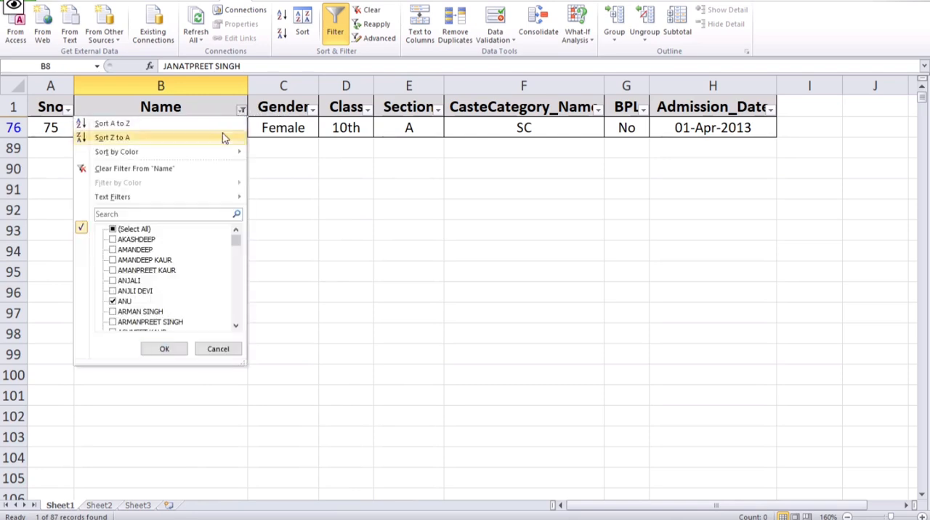
click(113, 229)
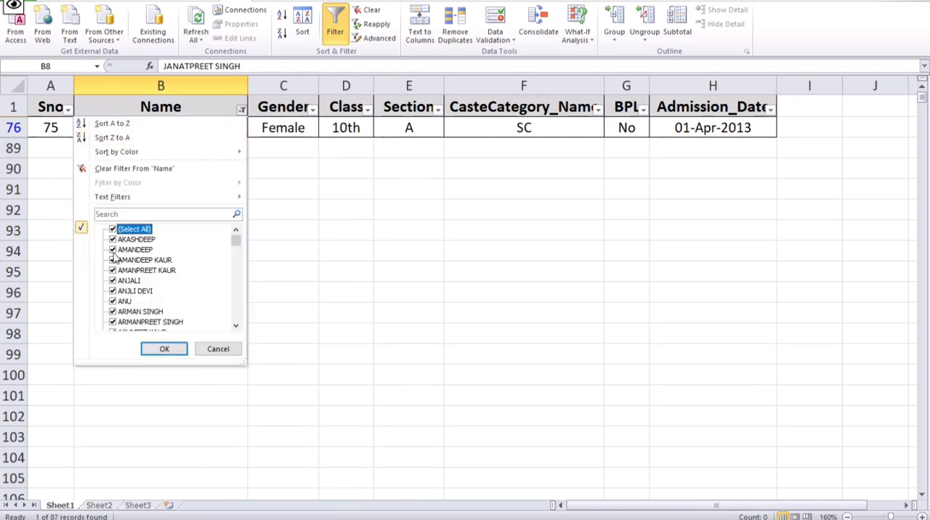
click(113, 229)
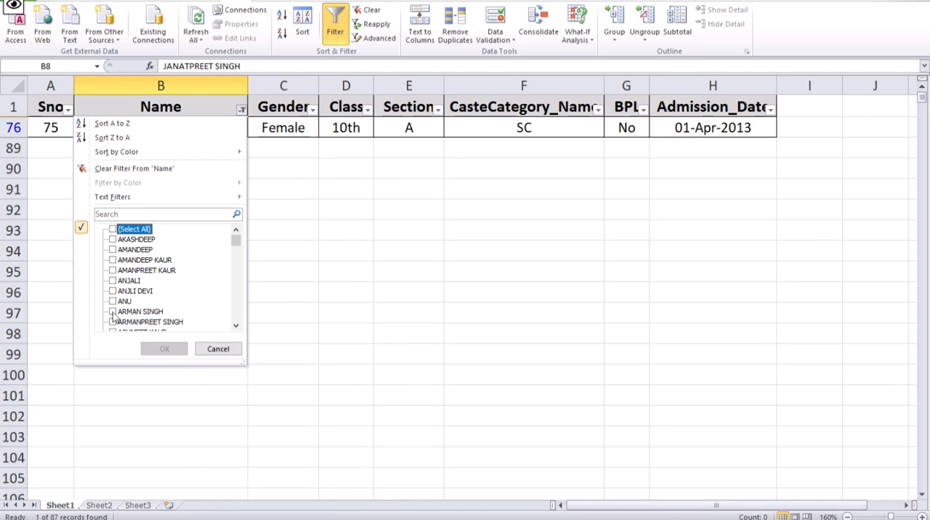
click(218, 349)
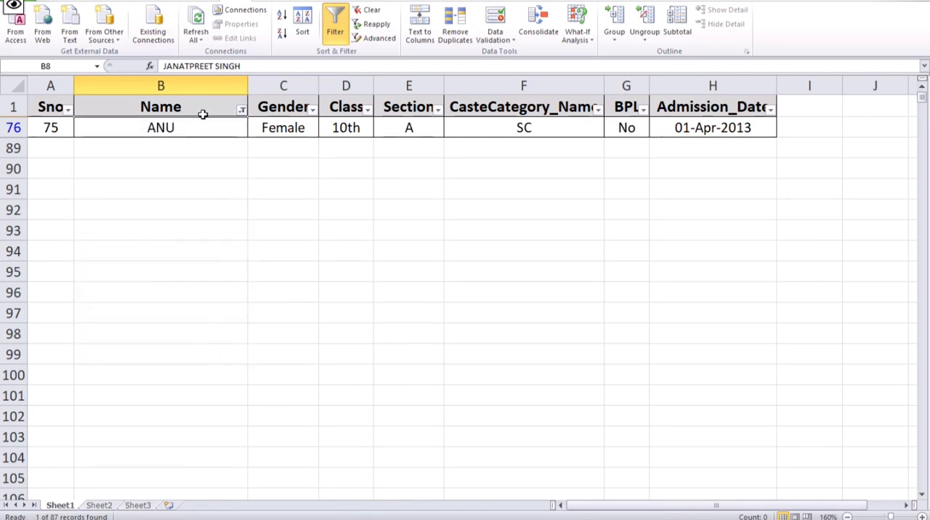
- Select all names in the Name column's filter to bring back every student record
click(240, 110)
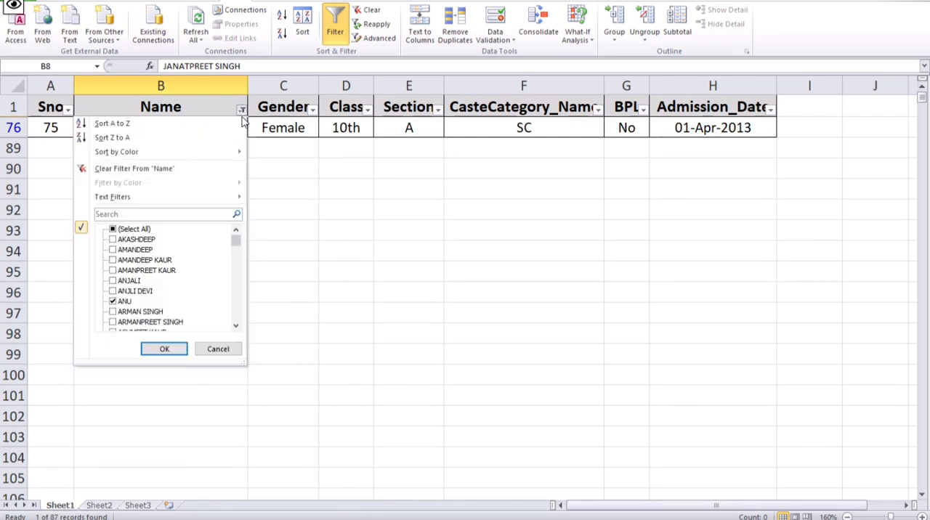
click(113, 230)
click(174, 348)
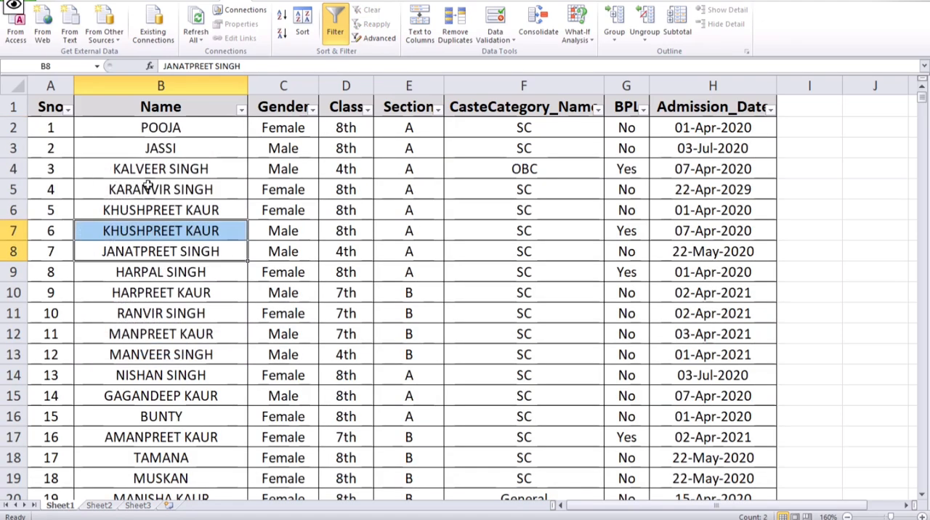
click(166, 167)
drag(156, 127, 186, 490)
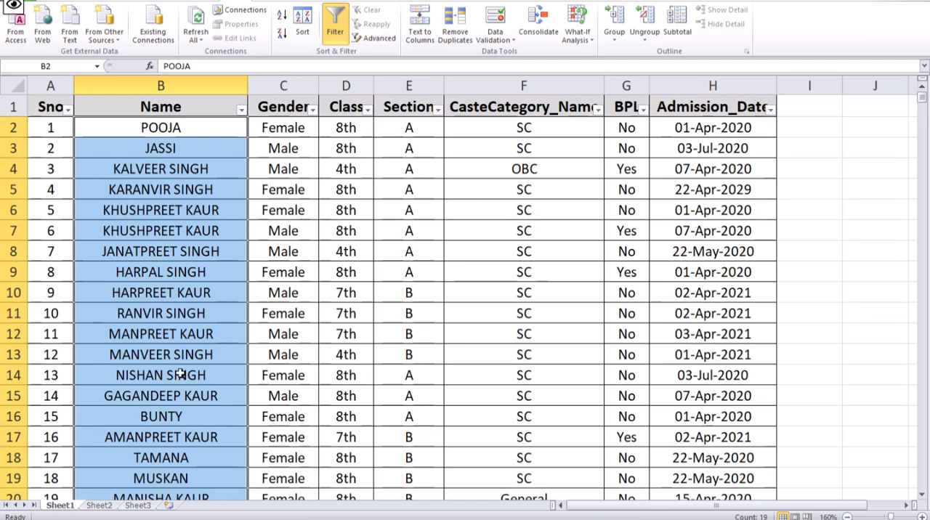
drag(182, 137, 182, 477)
click(166, 253)
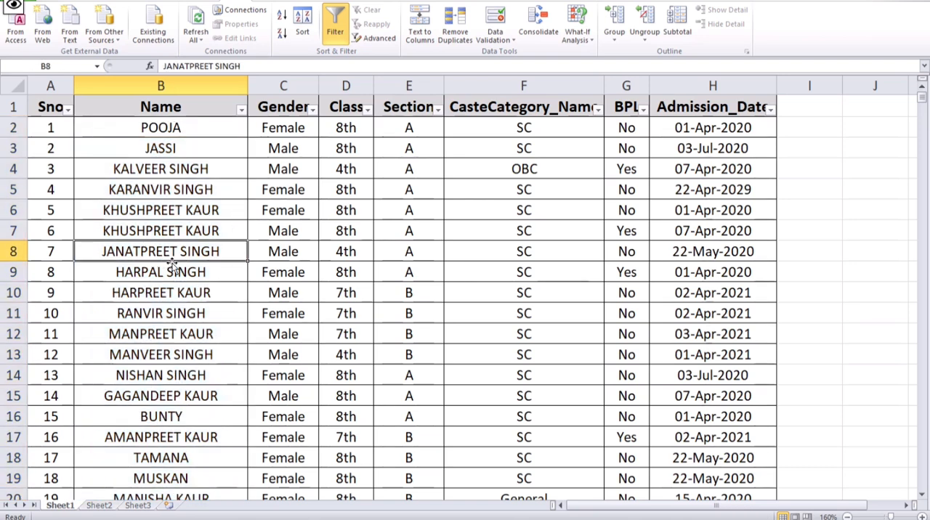
- Apply a Begins With text filter for "a" to the Name column and select the filtered names
click(241, 109)
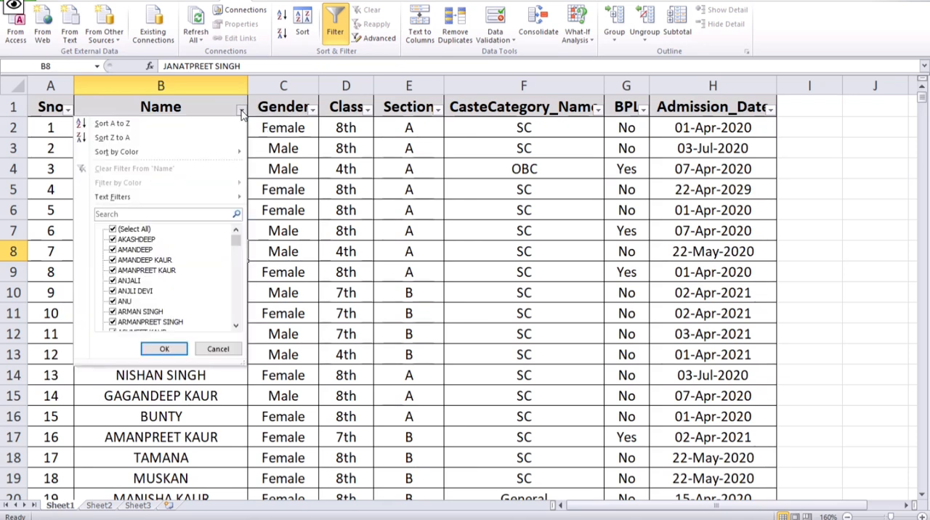
mouse_move(125, 203)
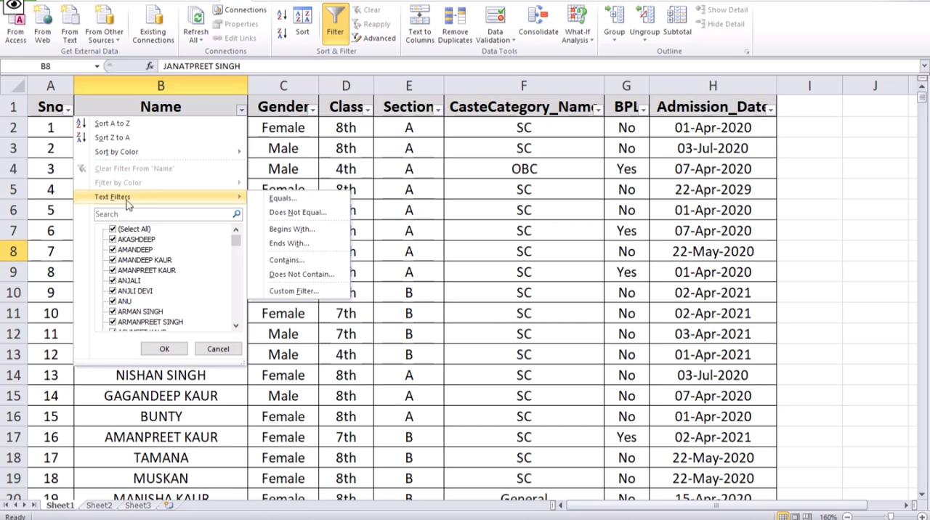
click(293, 229)
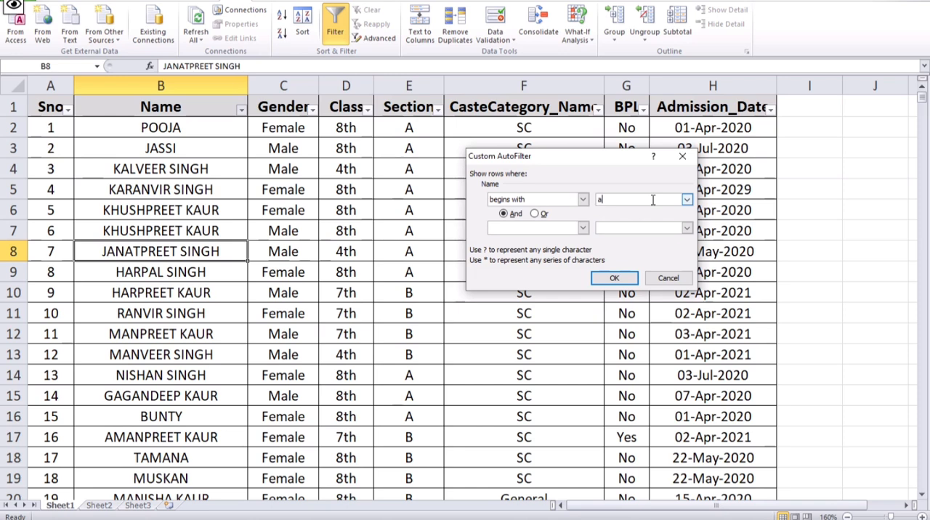
click(614, 279)
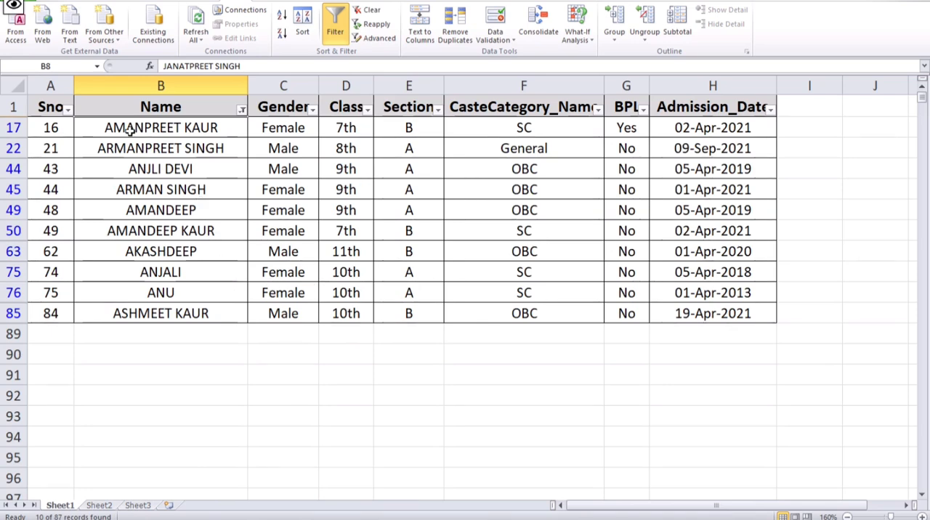
drag(133, 149, 196, 271)
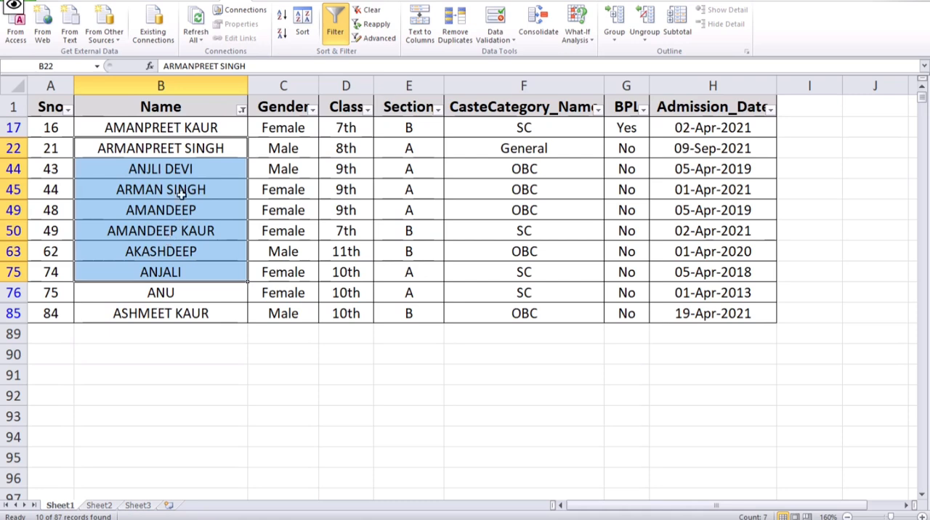
drag(187, 129, 182, 316)
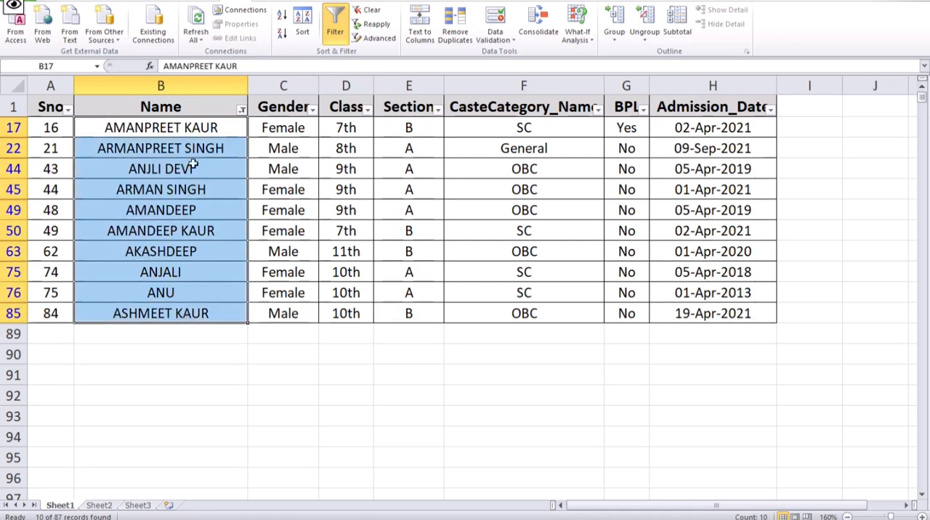
- Change the Name column's text filter to Ends With "a" and select the filtered names
click(240, 109)
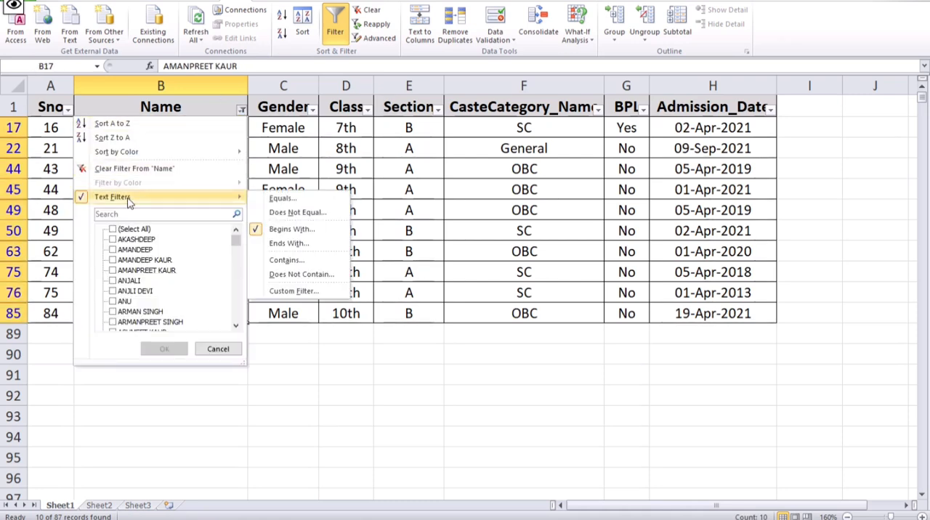
click(282, 243)
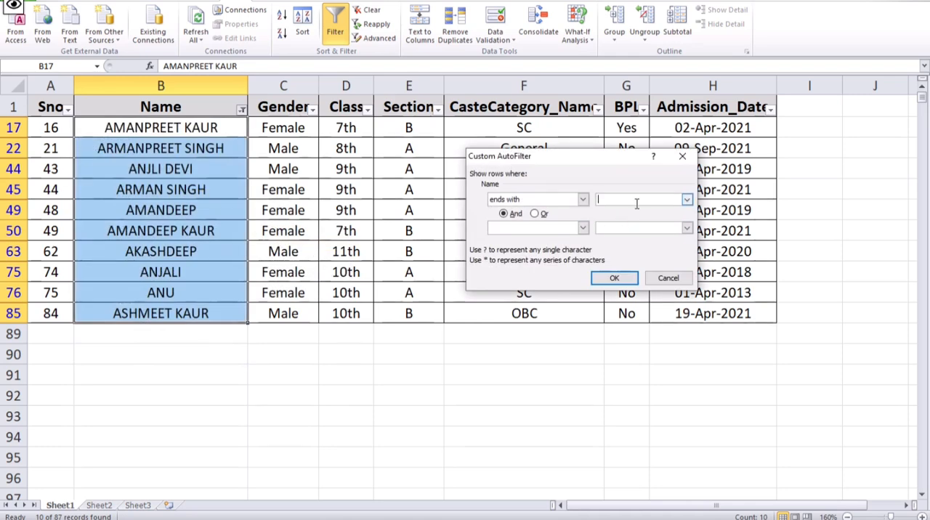
text(a)
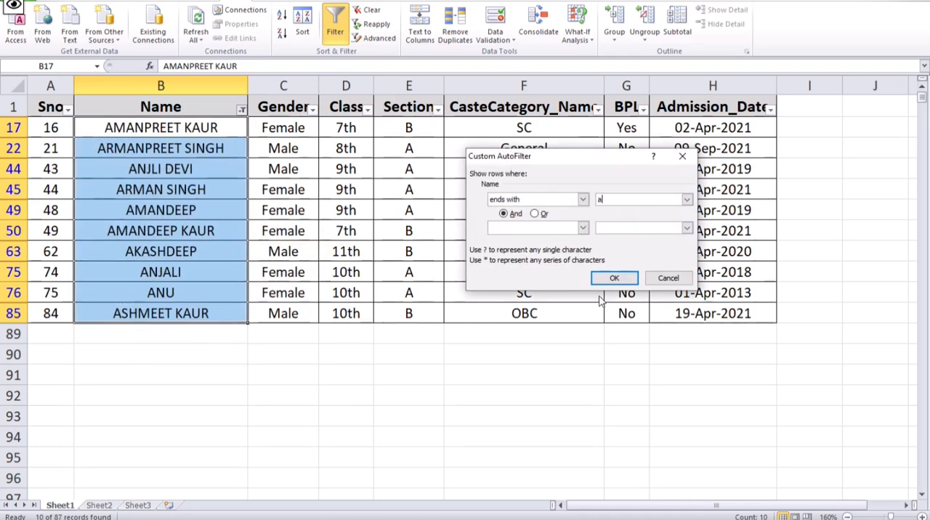
click(614, 278)
drag(175, 120, 183, 250)
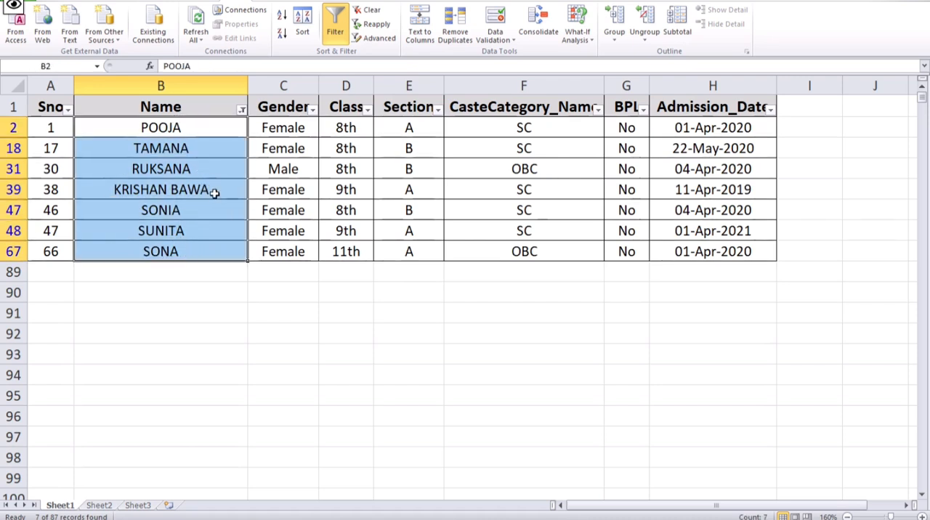
- Remove the ends-with filter by selecting all names again, and deselect the name cells by selecting cell D4
click(241, 110)
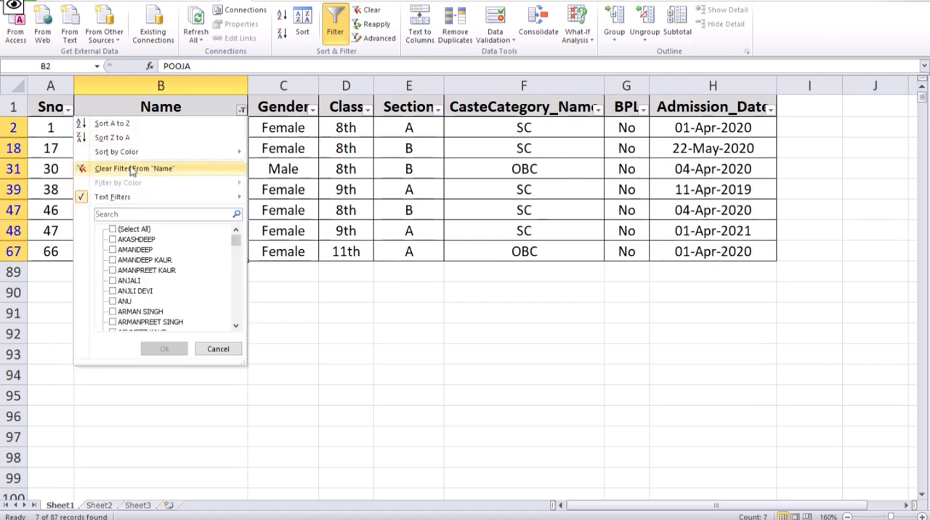
click(113, 229)
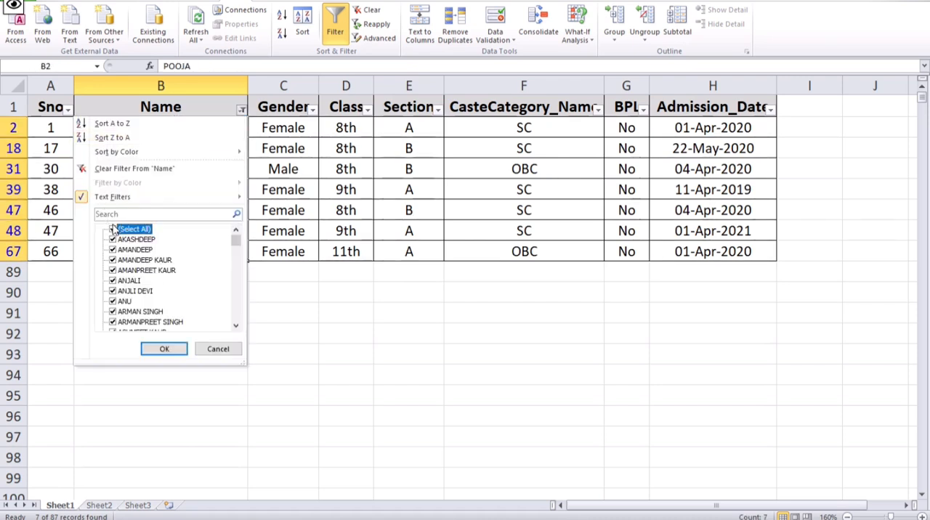
click(164, 349)
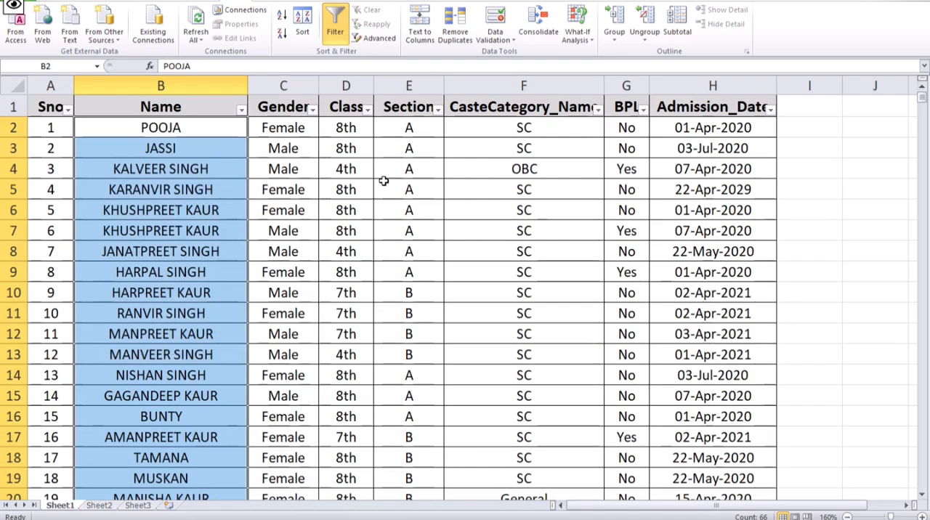
click(359, 167)
- Filter the Gender column to show only Female students and look through the filtered rows
click(314, 112)
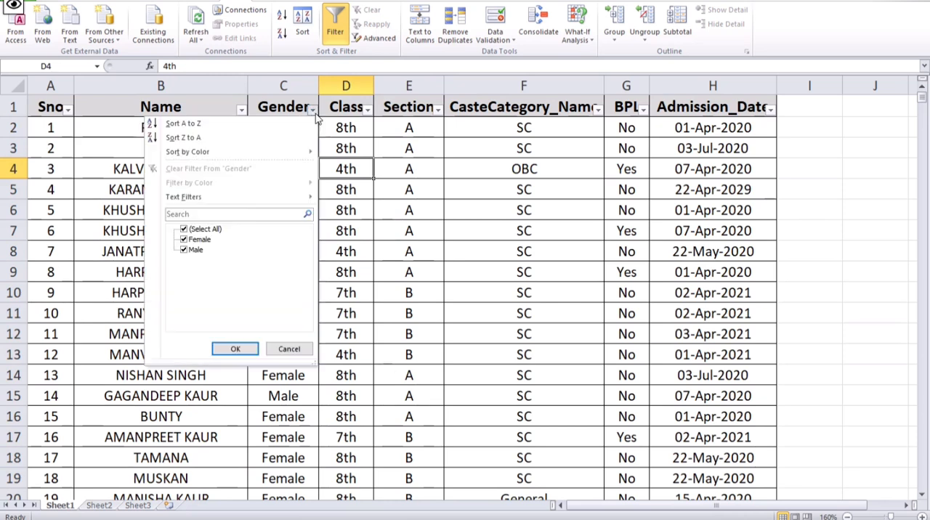
click(184, 229)
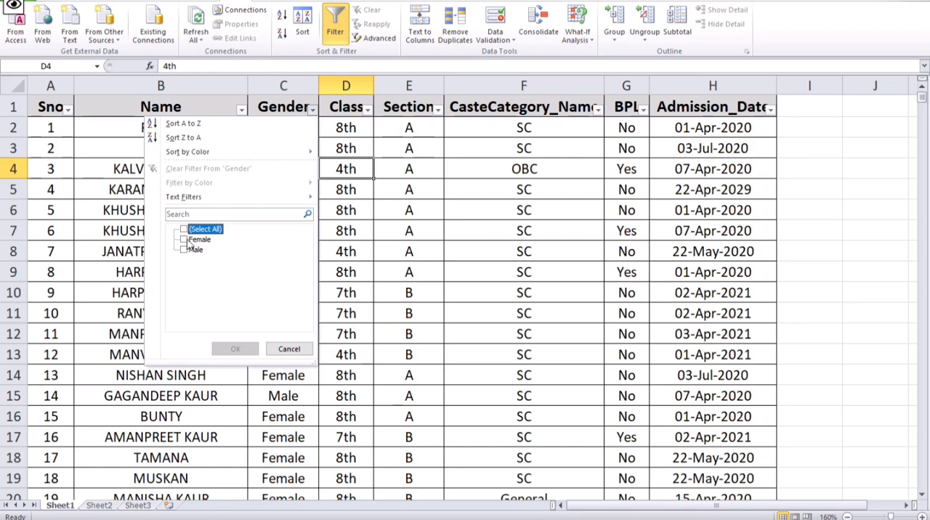
click(190, 240)
click(235, 350)
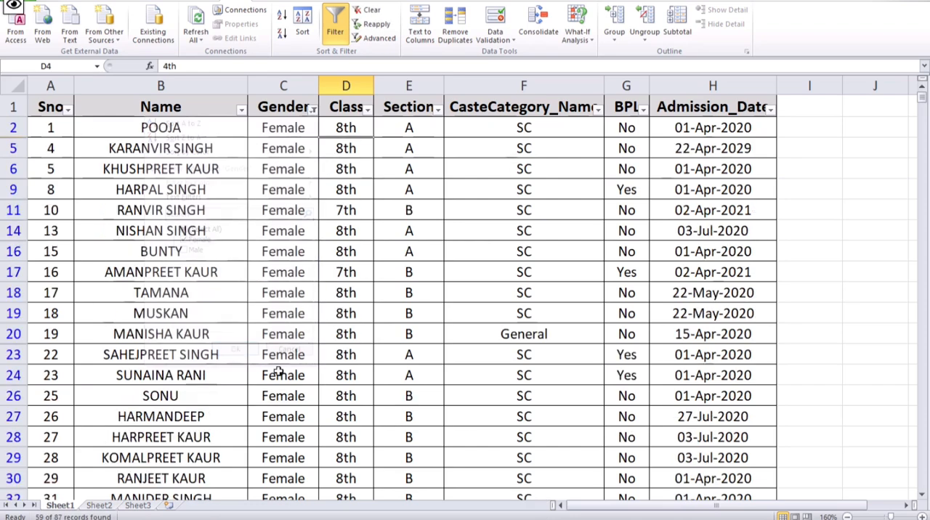
scroll(322, 189, down, 11)
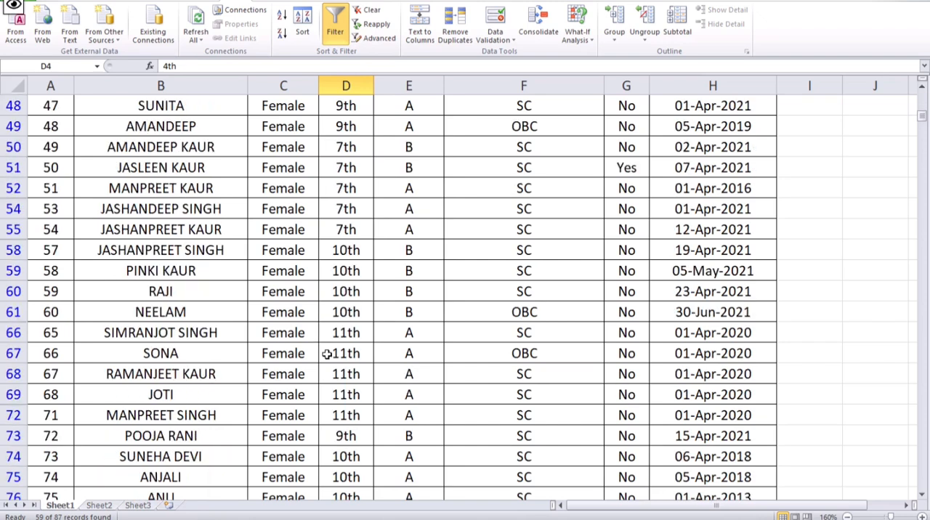
scroll(327, 354, down, 8)
scroll(326, 367, up, 14)
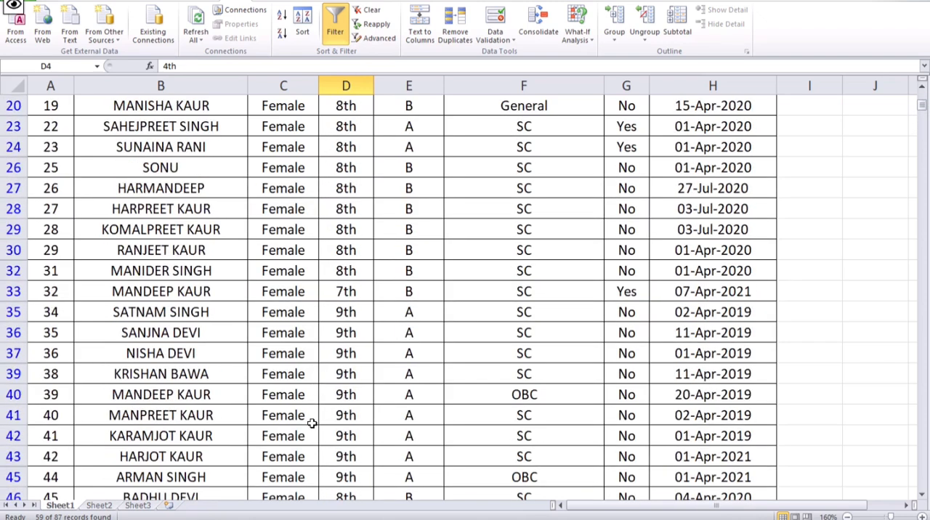
scroll(311, 423, up, 4)
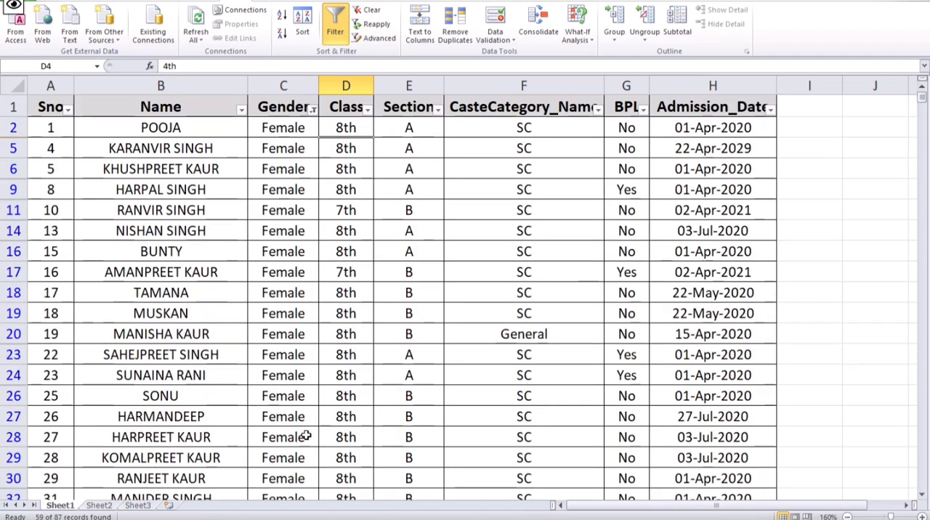
- Switch the Gender column's filter to show only Male students and look through the filtered rows
click(314, 110)
click(185, 231)
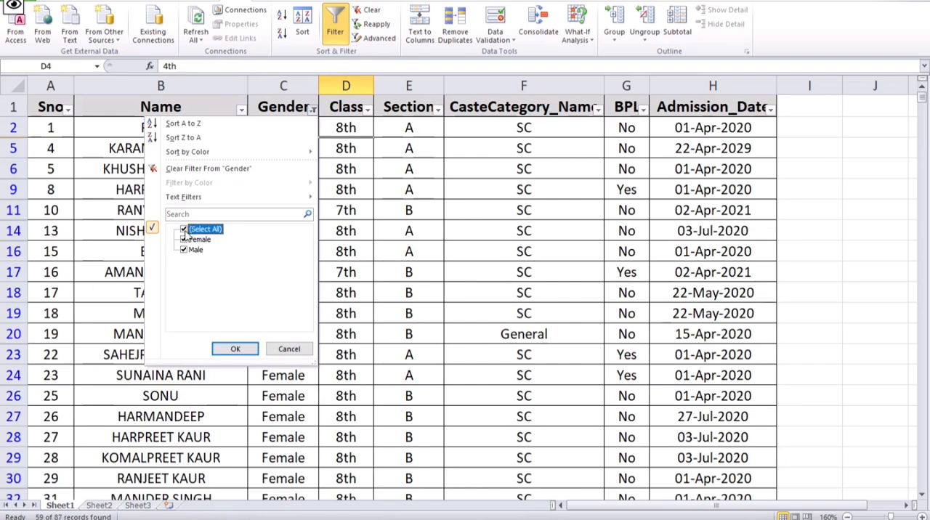
click(184, 230)
click(184, 250)
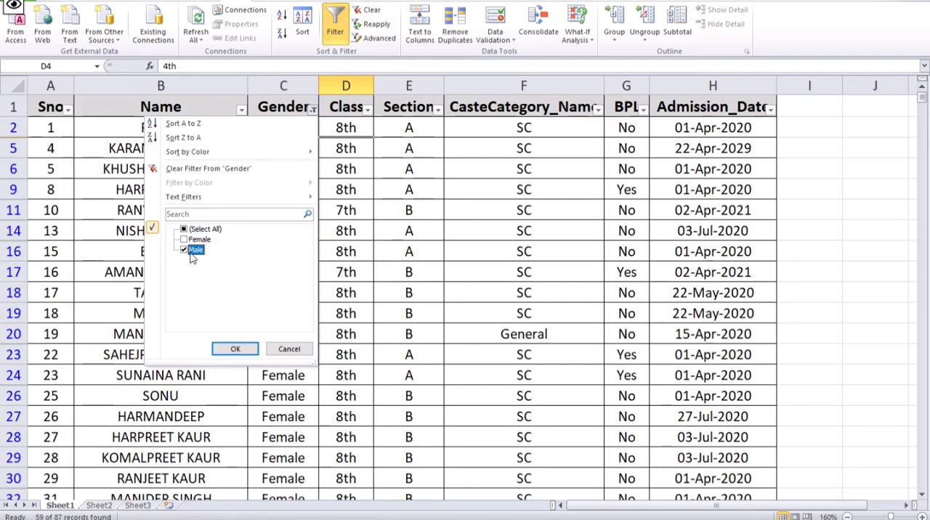
click(234, 348)
scroll(421, 365, down, 5)
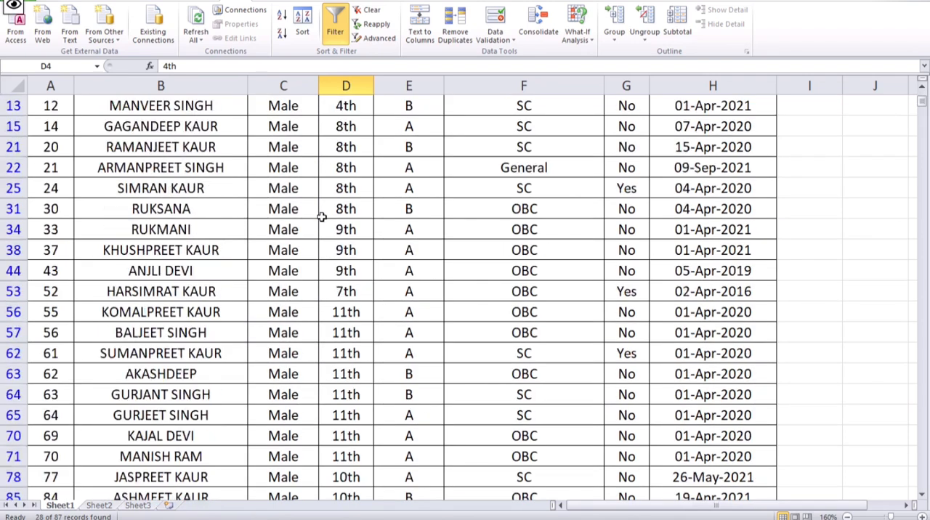
scroll(323, 247, up, 5)
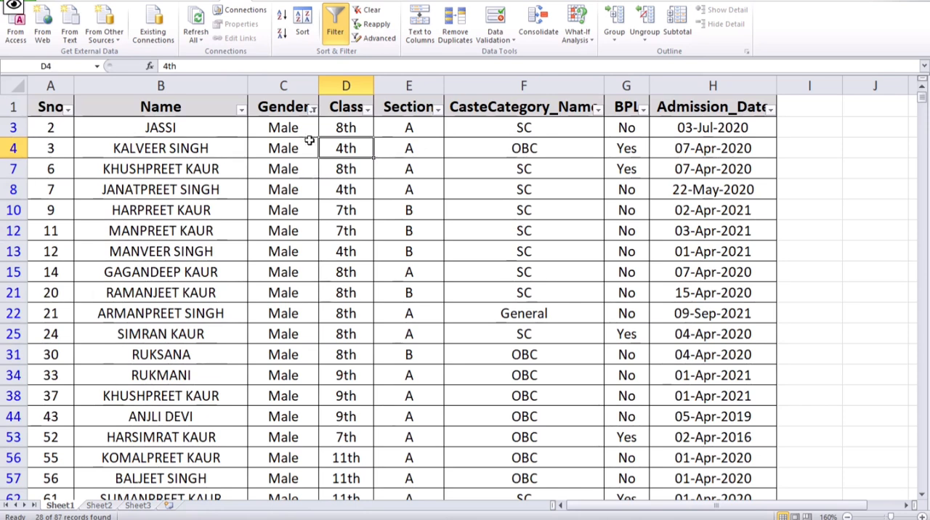
- Remove the Gender column's filter by selecting all of its values again
click(312, 109)
click(208, 230)
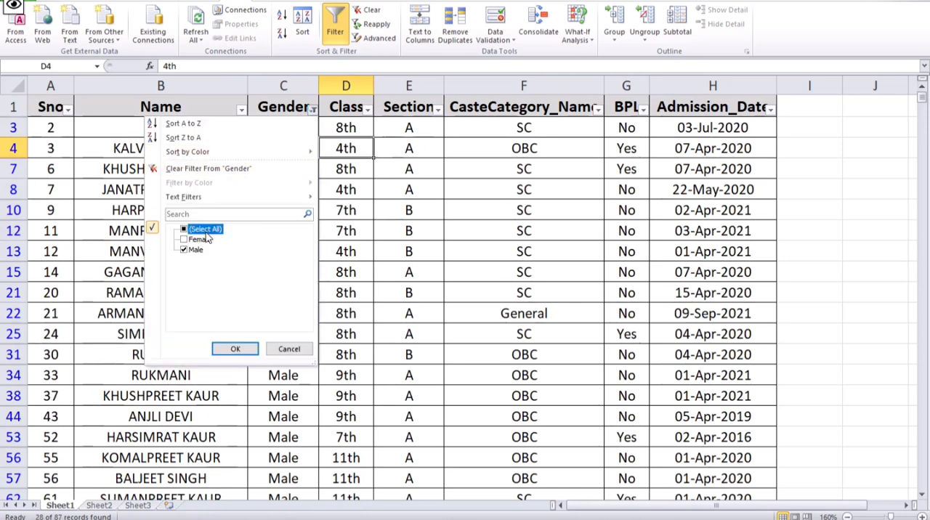
click(238, 348)
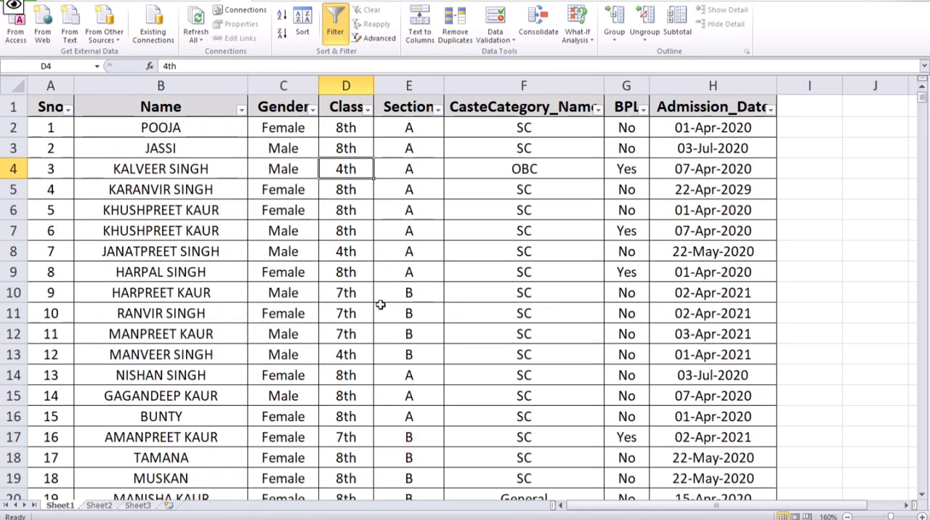
- Filter the Class column to show only the 4th class students
click(367, 110)
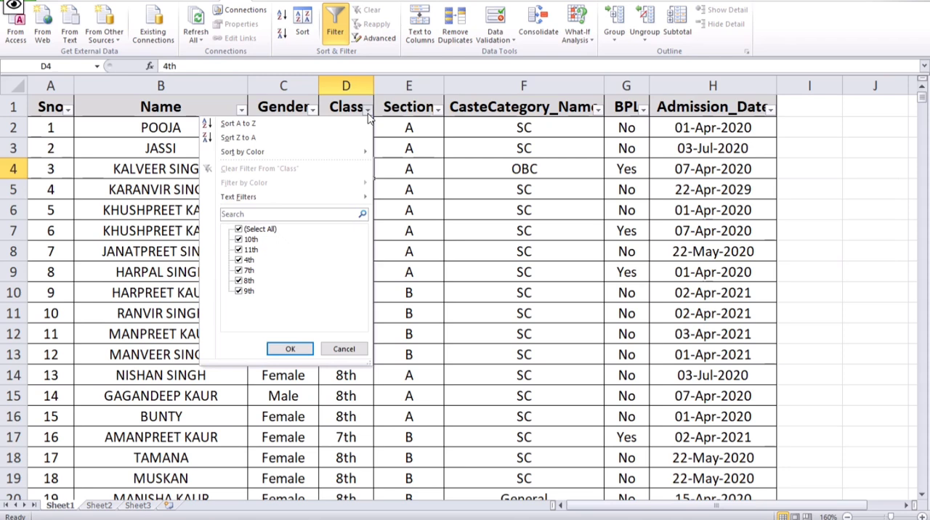
click(239, 229)
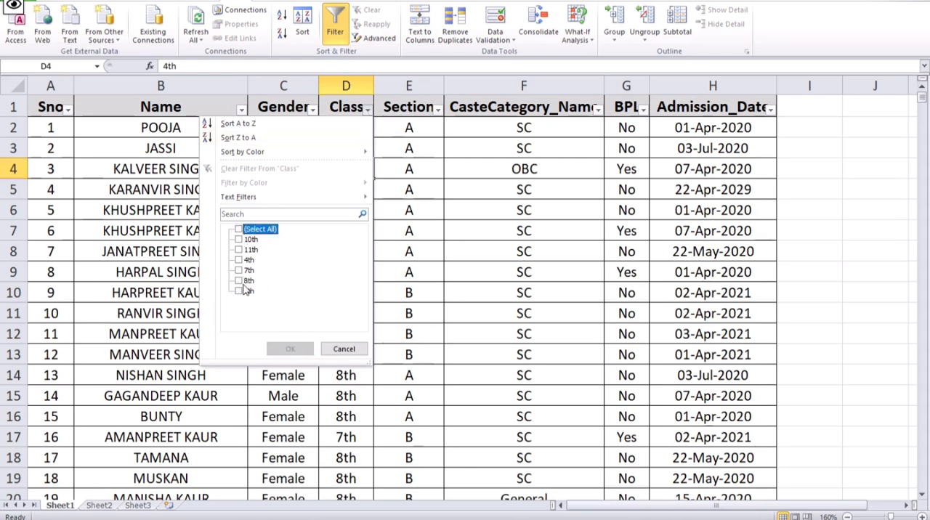
click(244, 261)
click(293, 349)
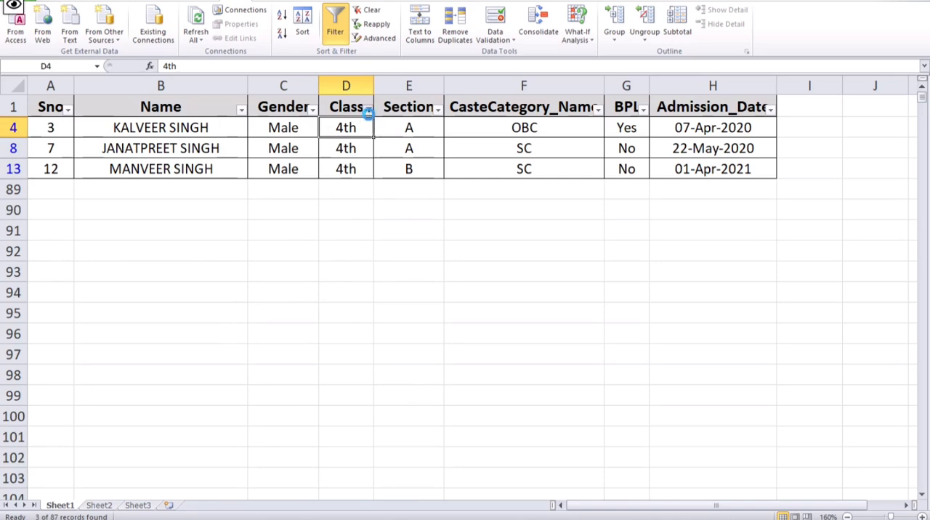
- Show every class again by selecting all values in the Class column's filter
click(368, 109)
click(239, 229)
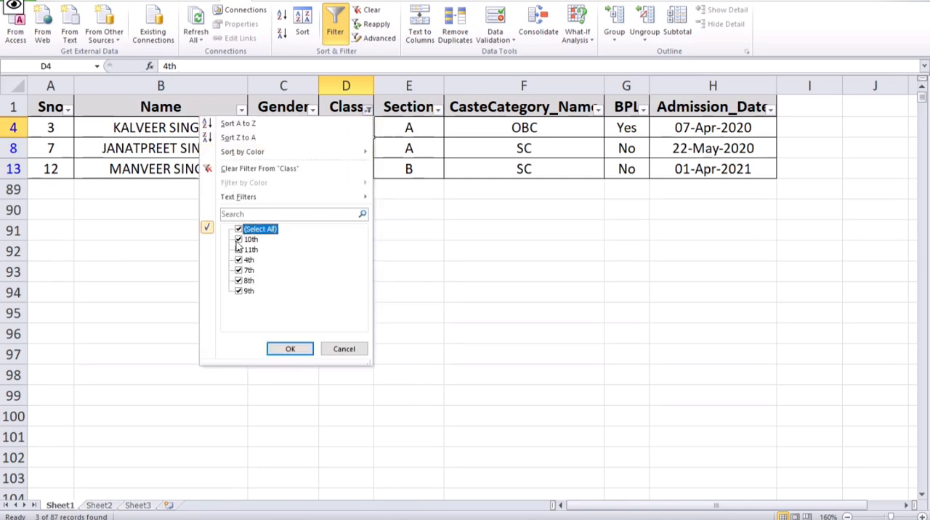
click(286, 351)
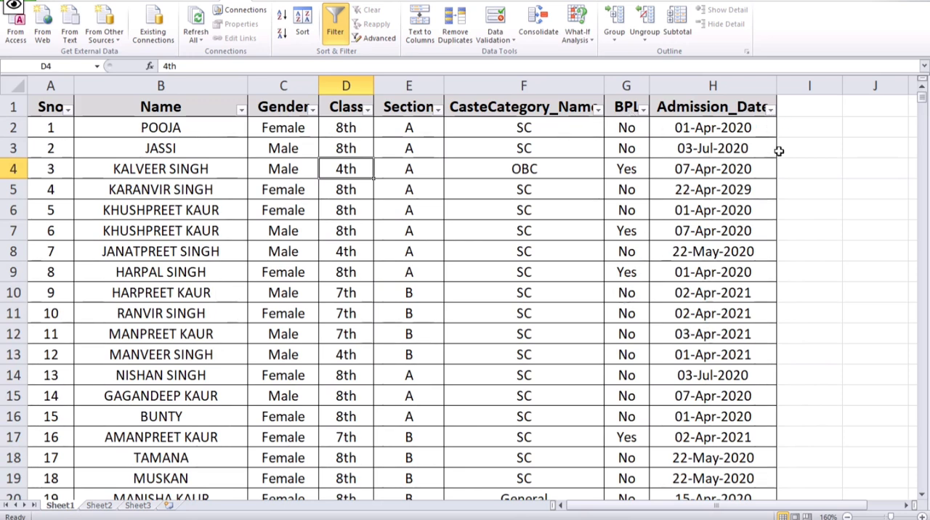
- Filter the Admission_Date column to show only students admitted on 02-Apr-2016
click(769, 110)
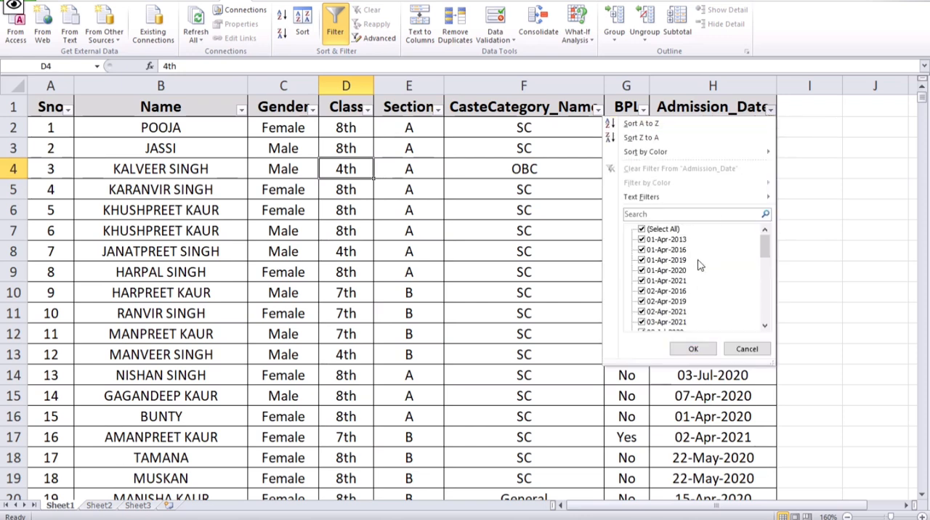
mouse_move(647, 197)
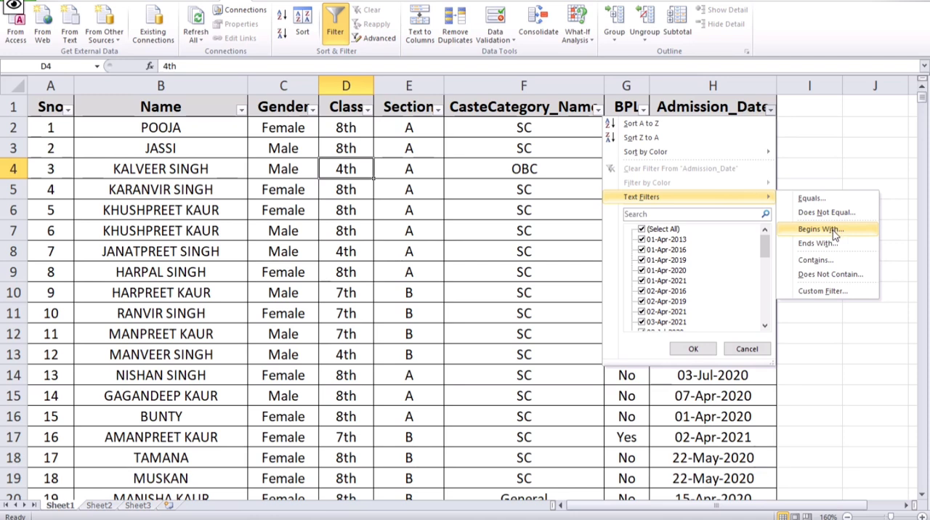
click(642, 230)
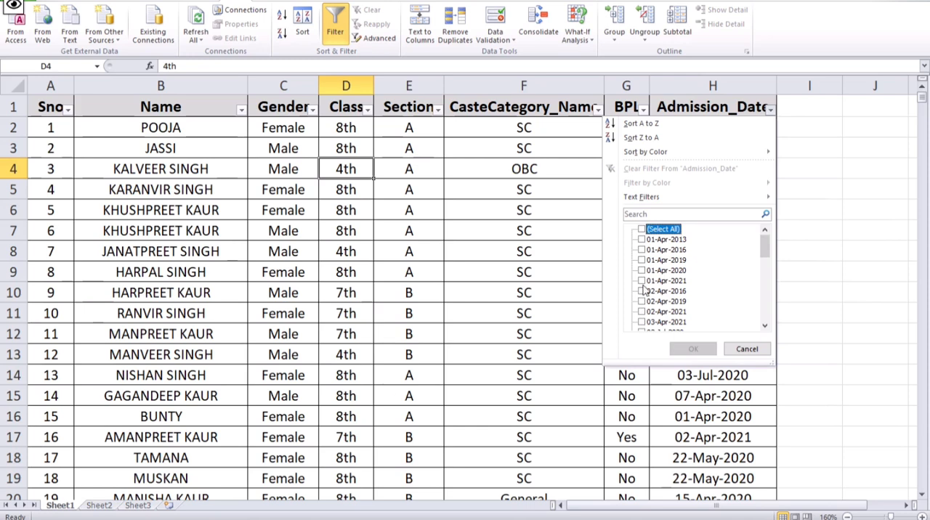
click(642, 291)
click(706, 348)
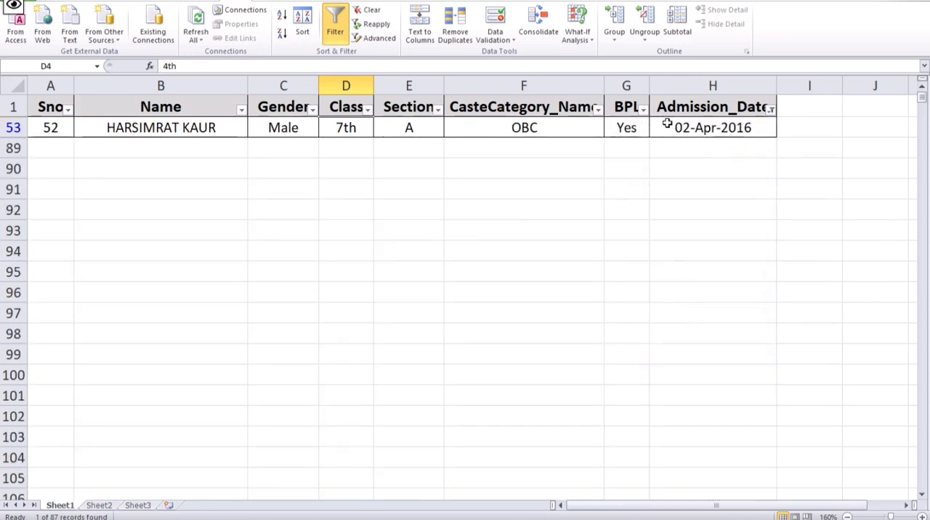
- Remove the Admission_Date filter by selecting all dates again, and end with cell D7 selected
click(772, 110)
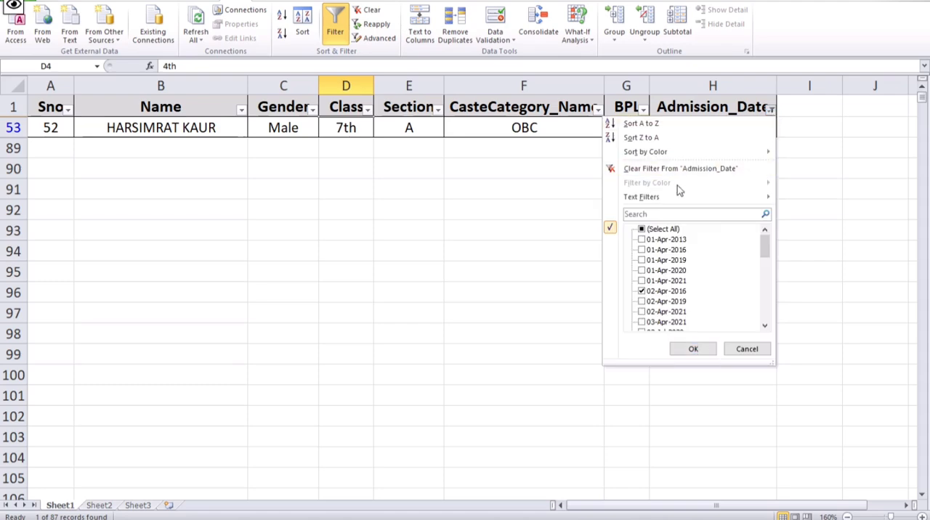
click(642, 230)
click(708, 350)
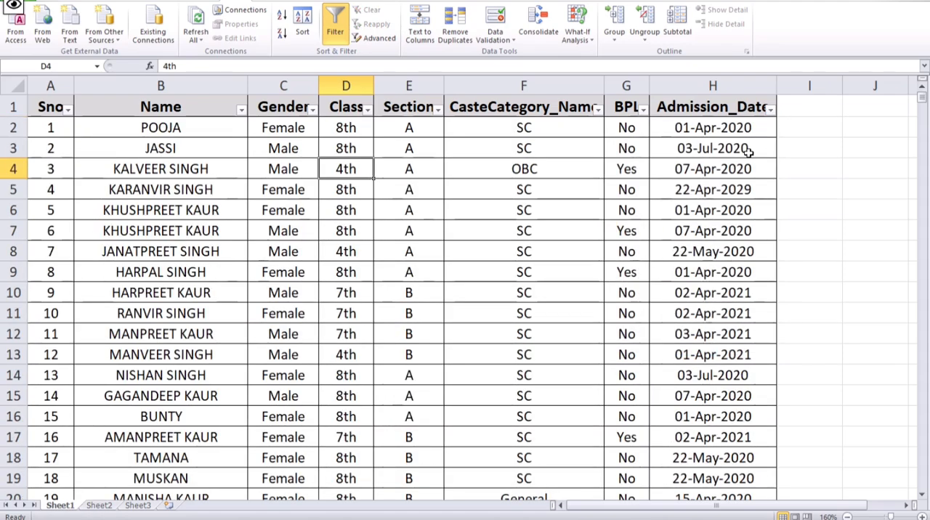
click(694, 187)
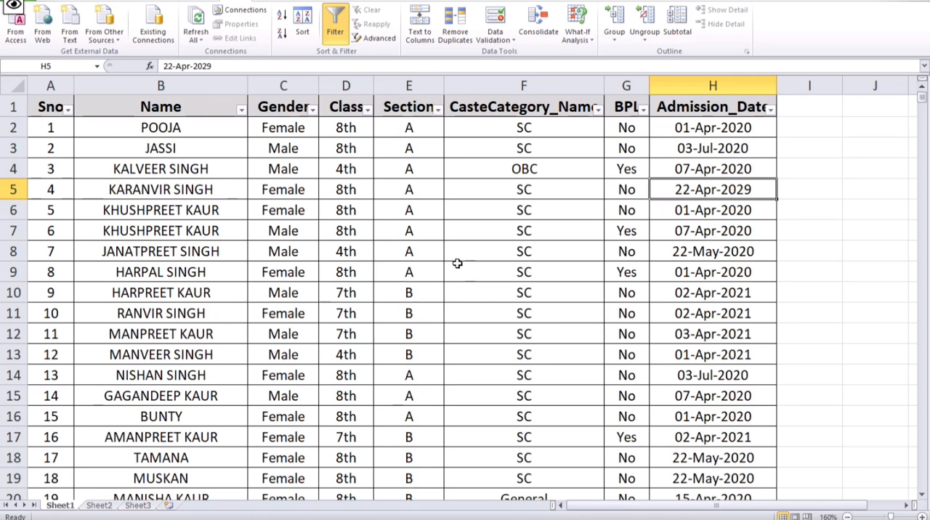
click(362, 229)
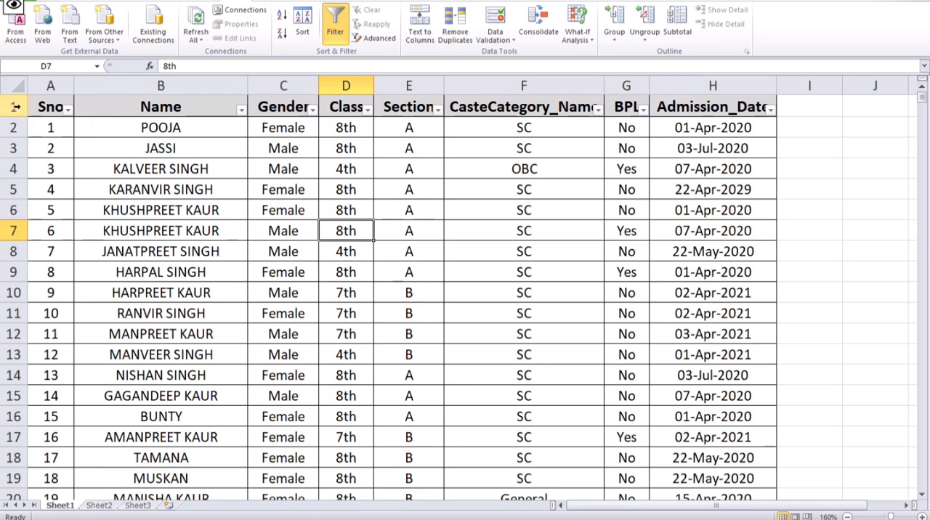
- Copy the header row A1:H1 and paste it below the table starting at cell A91
drag(48, 107, 755, 109)
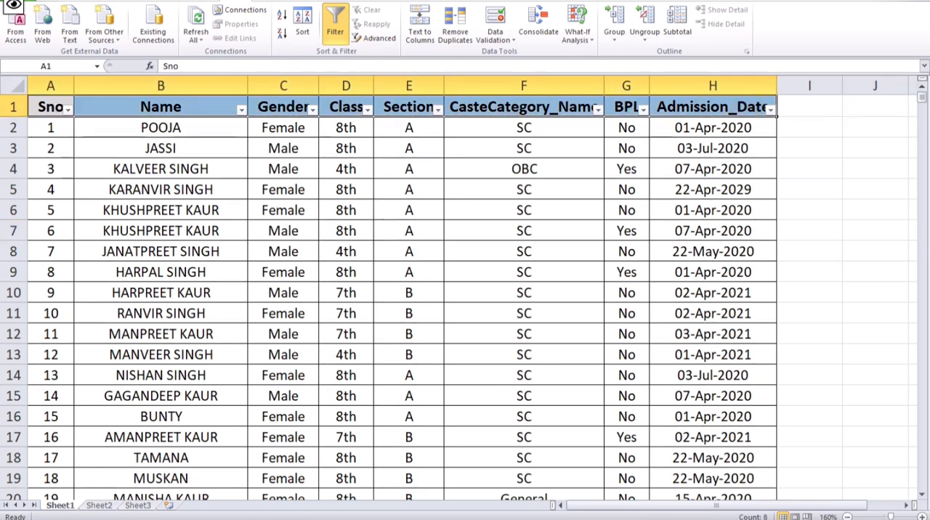
click(51, 1)
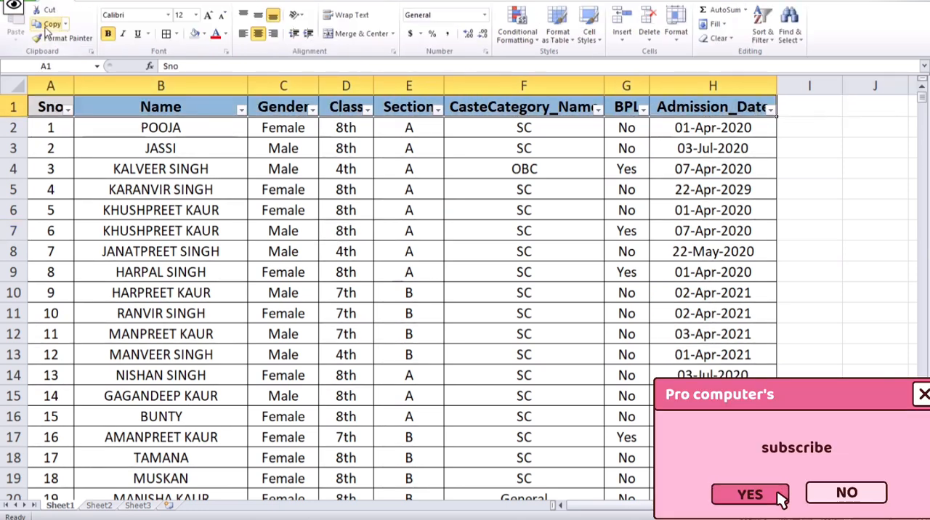
click(49, 25)
scroll(249, 262, down, 7)
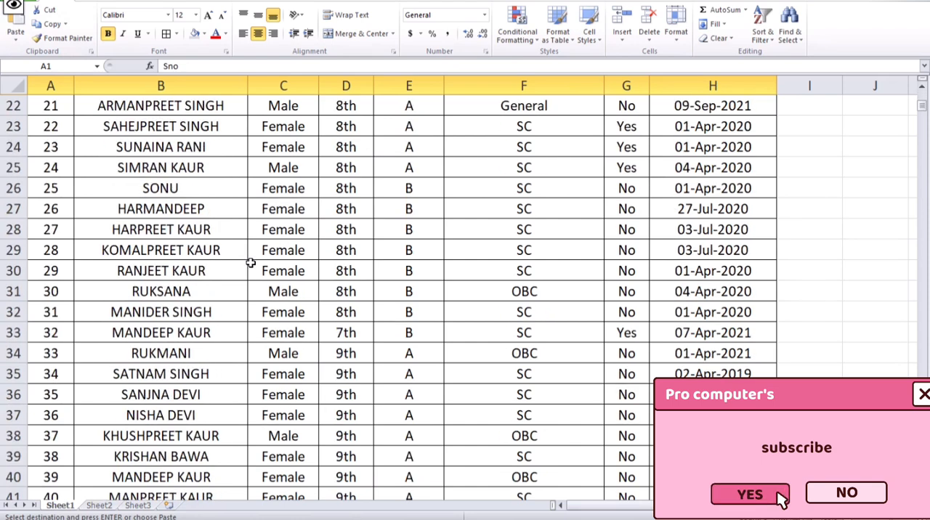
scroll(250, 262, down, 20)
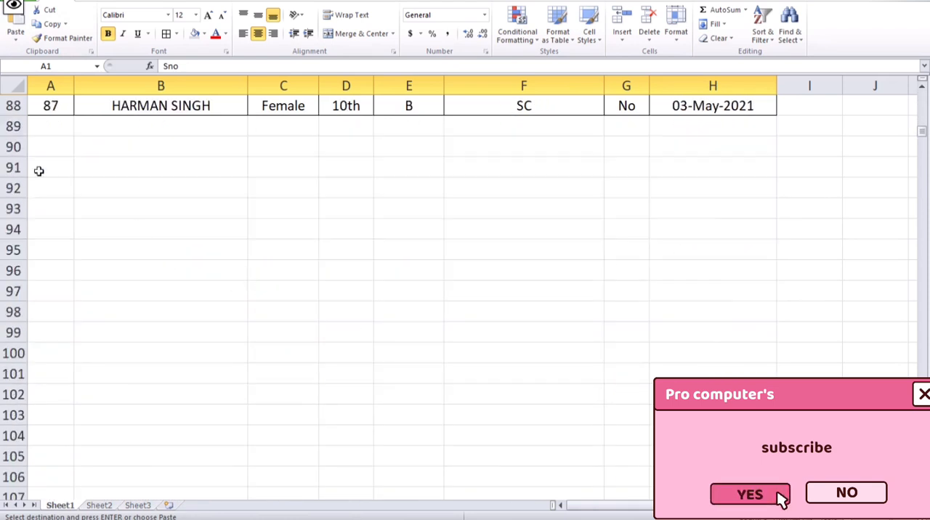
click(39, 170)
click(15, 26)
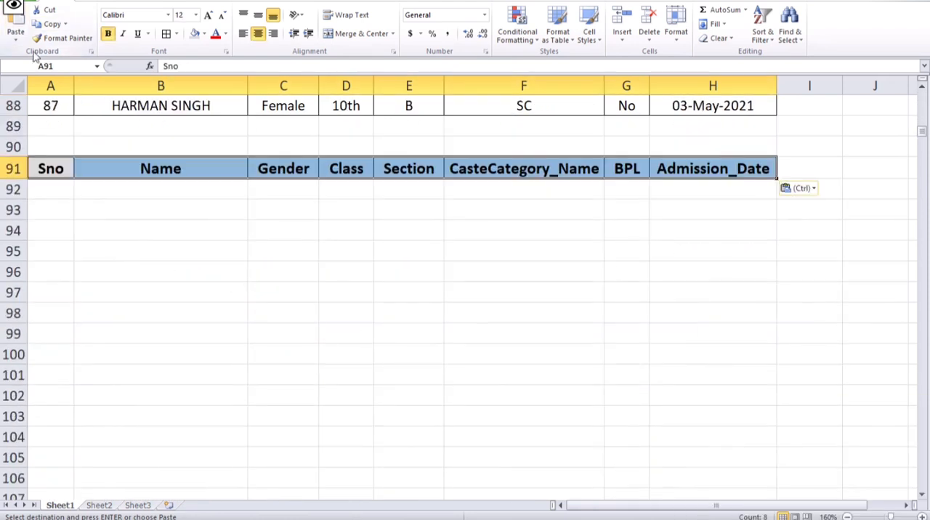
click(147, 320)
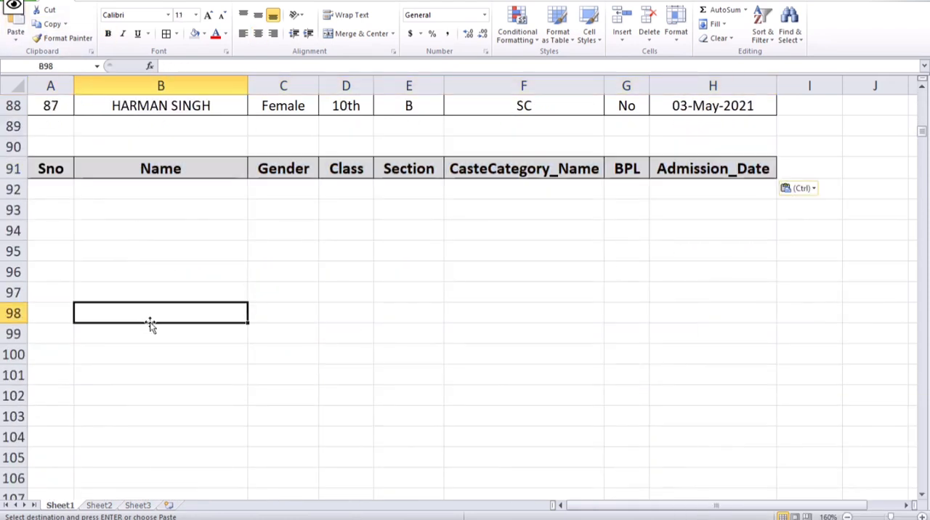
click(51, 186)
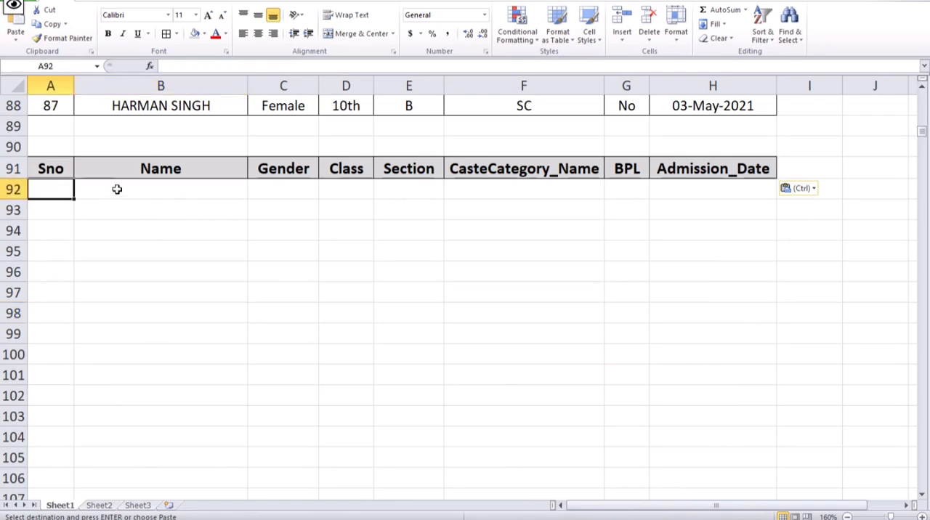
drag(116, 192, 743, 191)
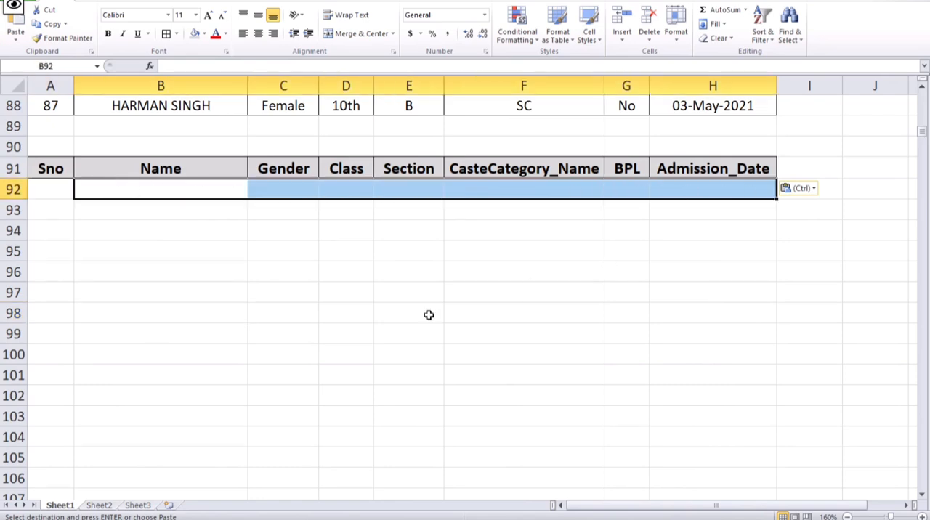
scroll(234, 356, up, 5)
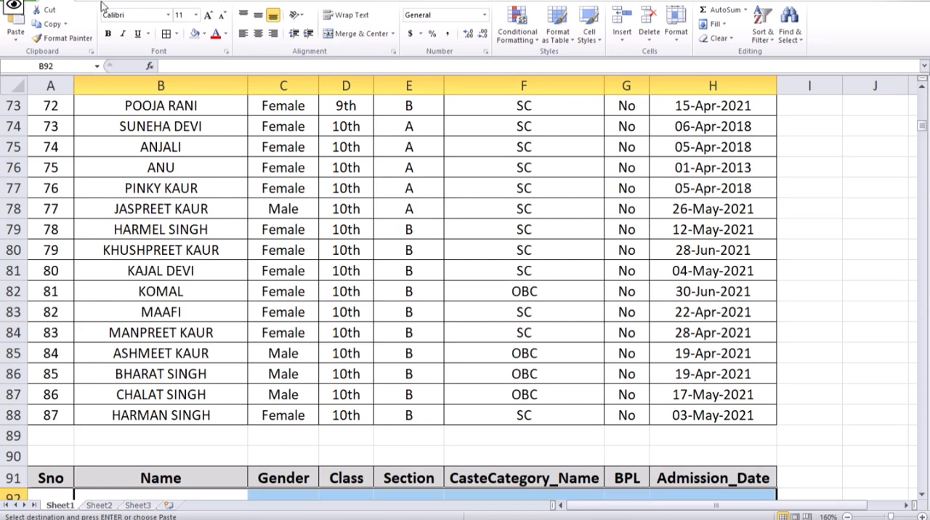
scroll(101, 6, down, 1)
scroll(190, 398, down, 4)
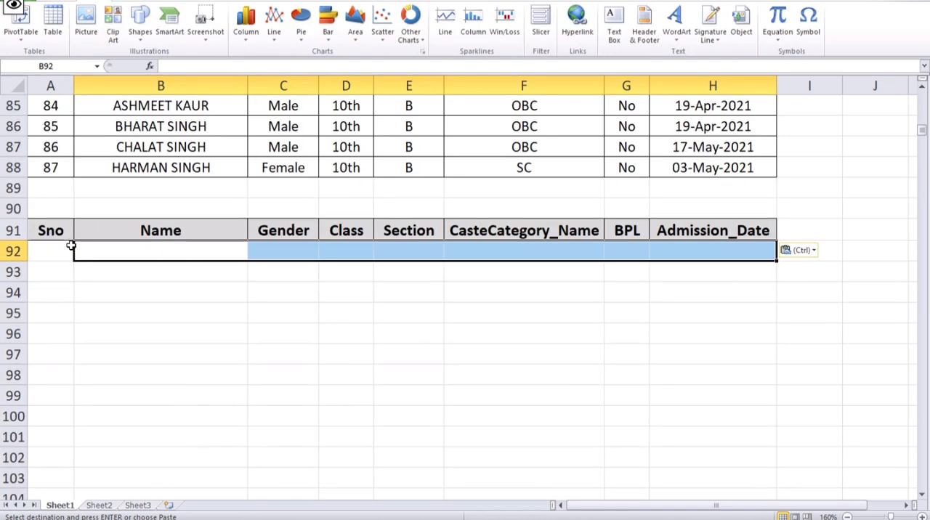
click(48, 249)
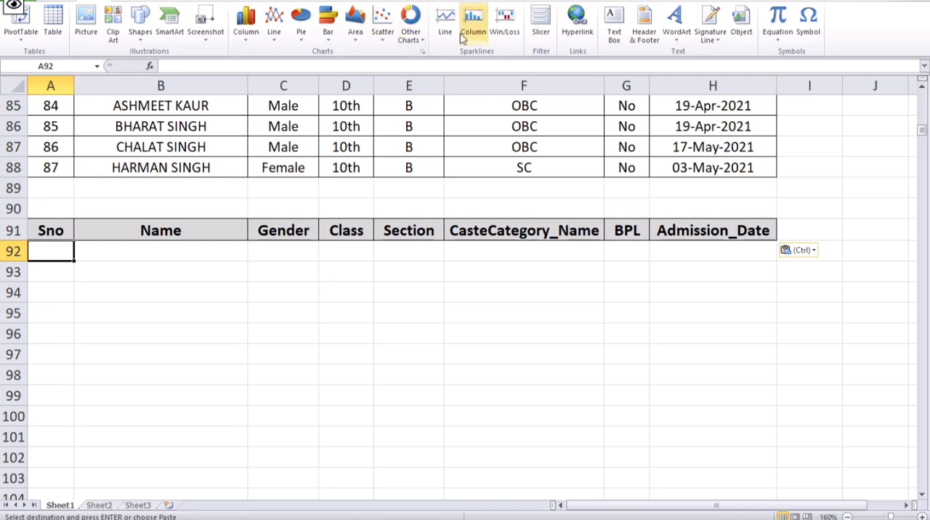
click(232, 1)
click(385, 42)
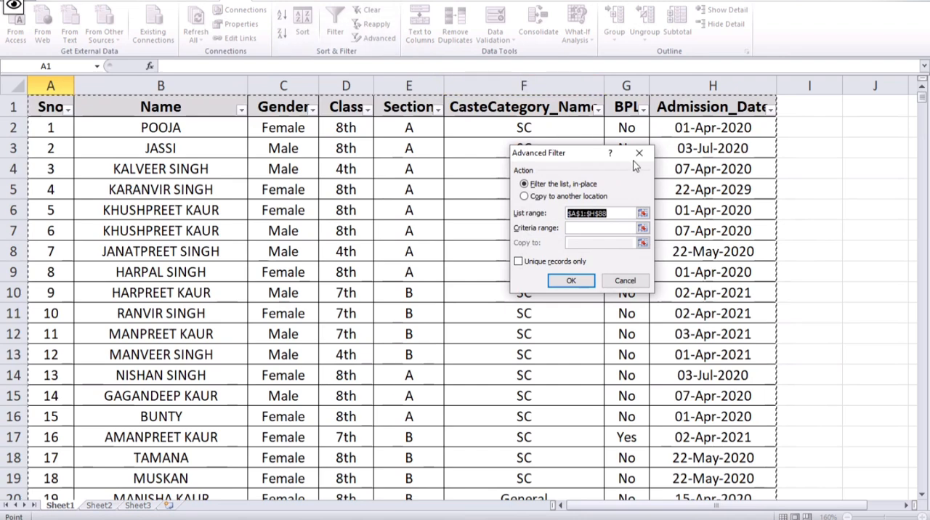
key(Return)
- Enter 10th in cell D92 under the copied Class header as the filter criterion
scroll(321, 296, down, 10)
scroll(329, 306, down, 20)
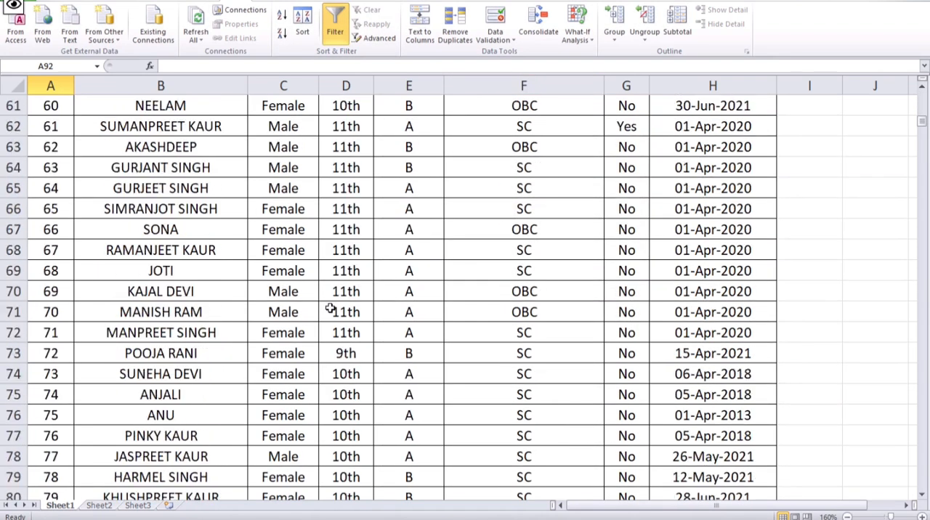
scroll(363, 161, up, 3)
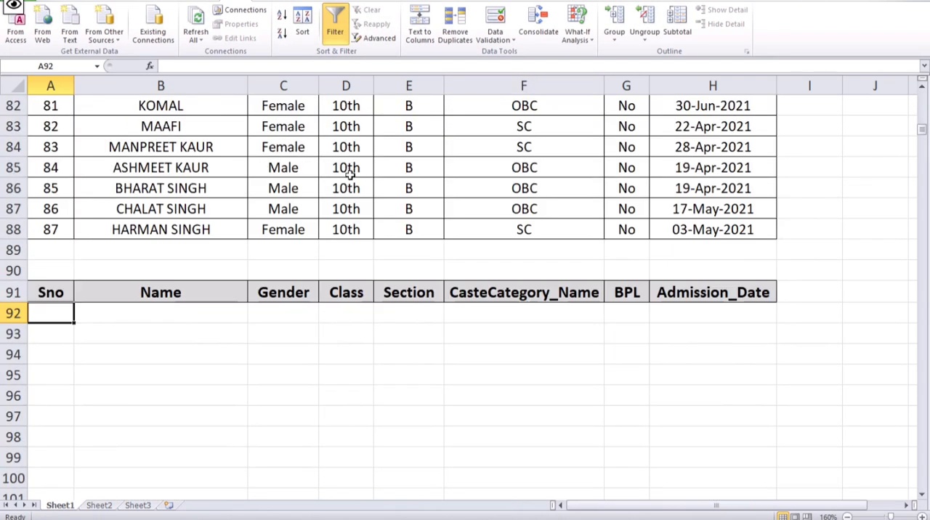
click(363, 311)
text(10)
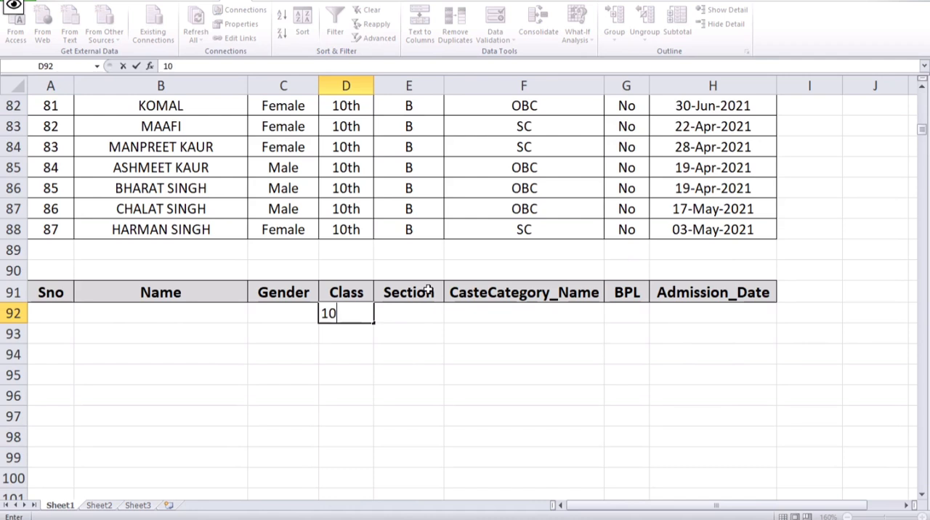
text(th)
click(415, 327)
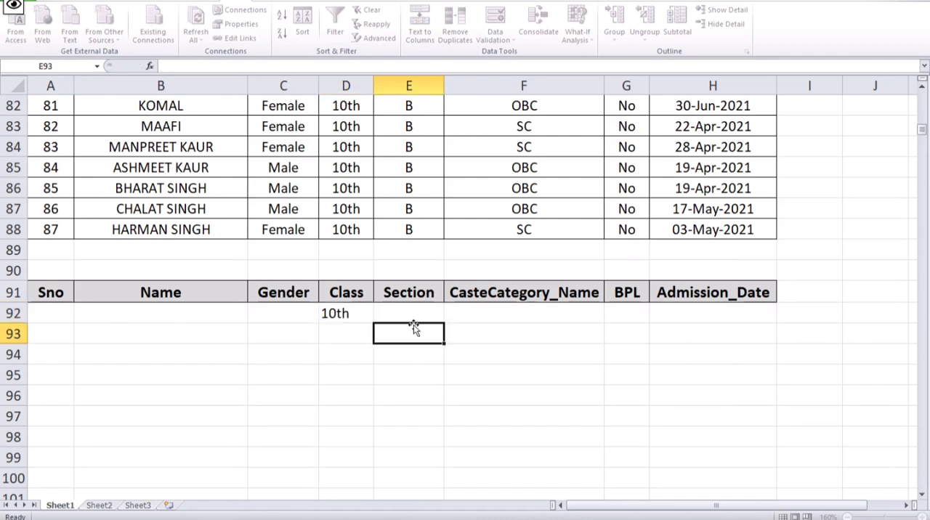
- Replace the Class criterion in D92 with a copy of the 10th entry from D88, and deselect it by selecting cell F95
click(345, 228)
click(51, 2)
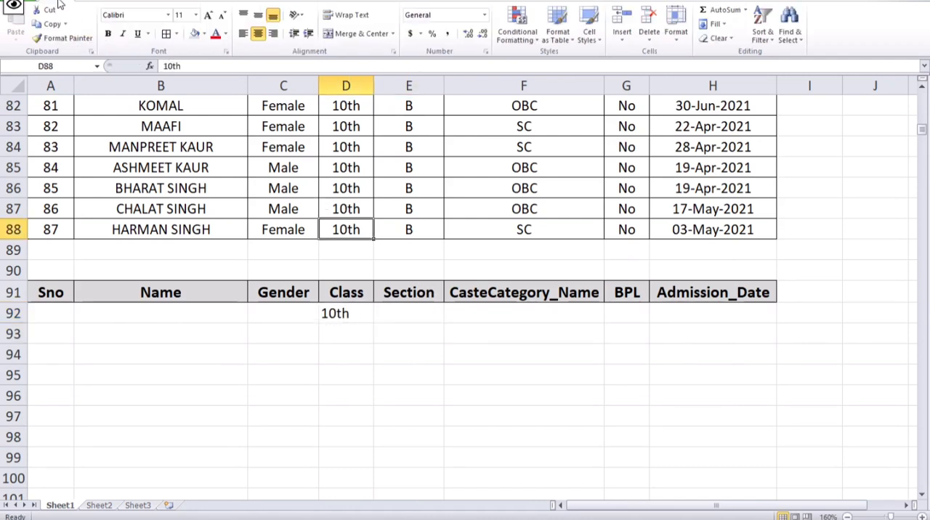
click(45, 23)
click(354, 310)
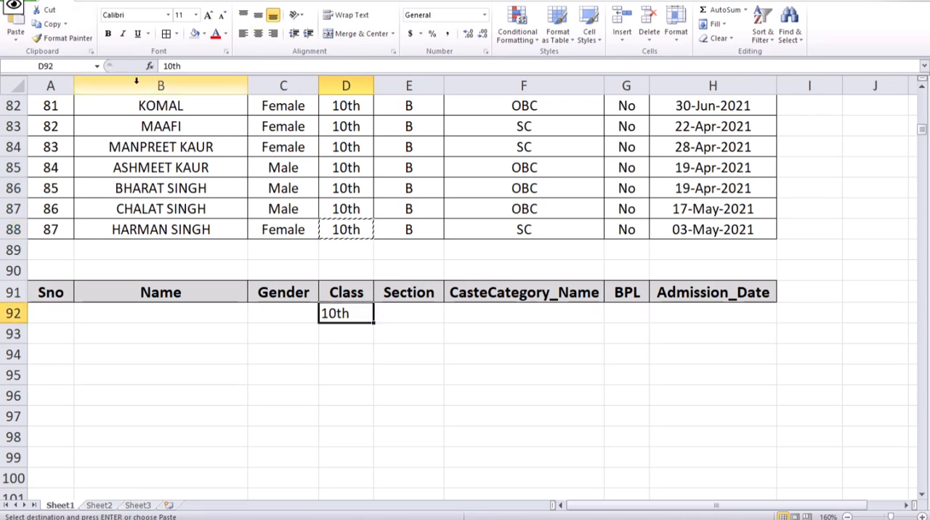
click(16, 25)
click(542, 370)
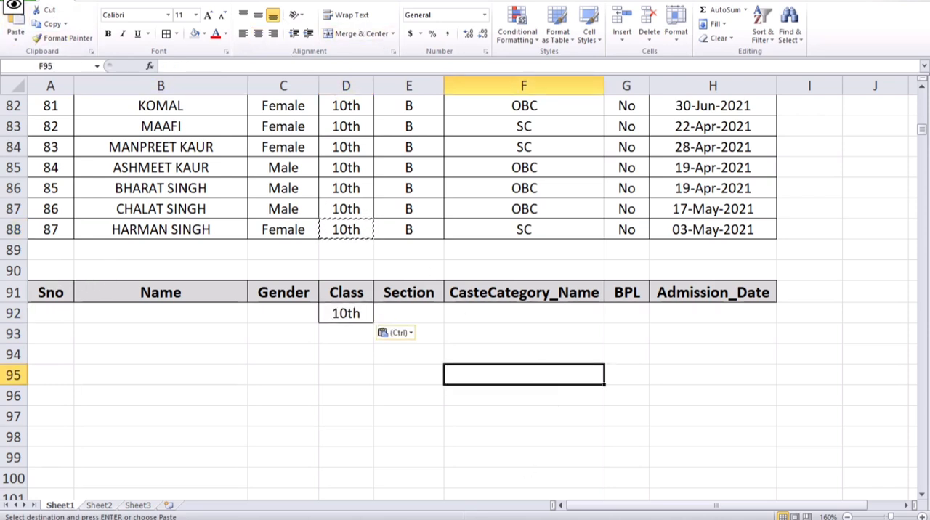
click(276, 2)
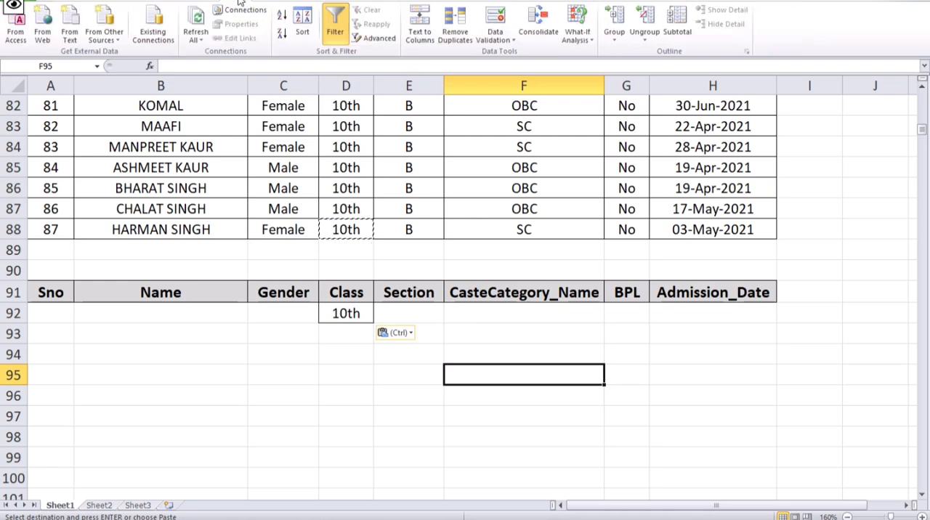
- Start an Advanced Filter on the student table and set it to copy the results to another location
click(368, 40)
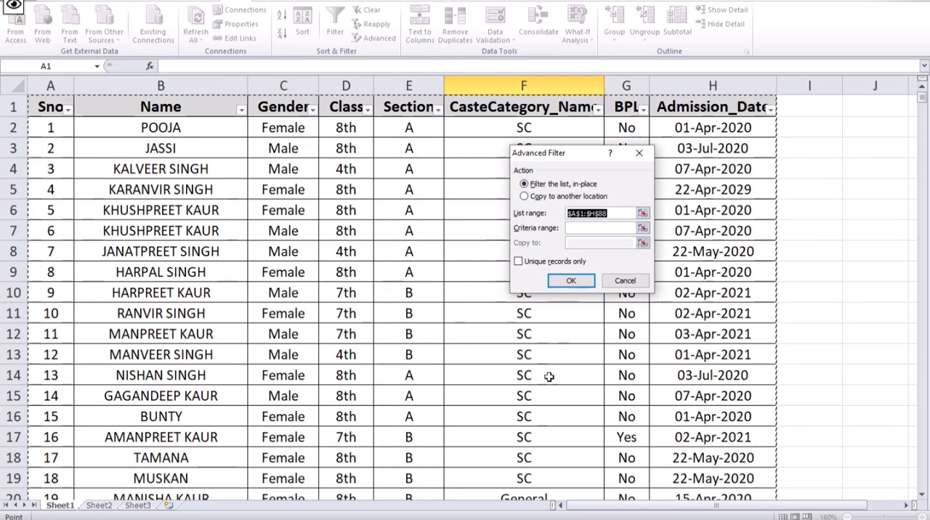
click(543, 196)
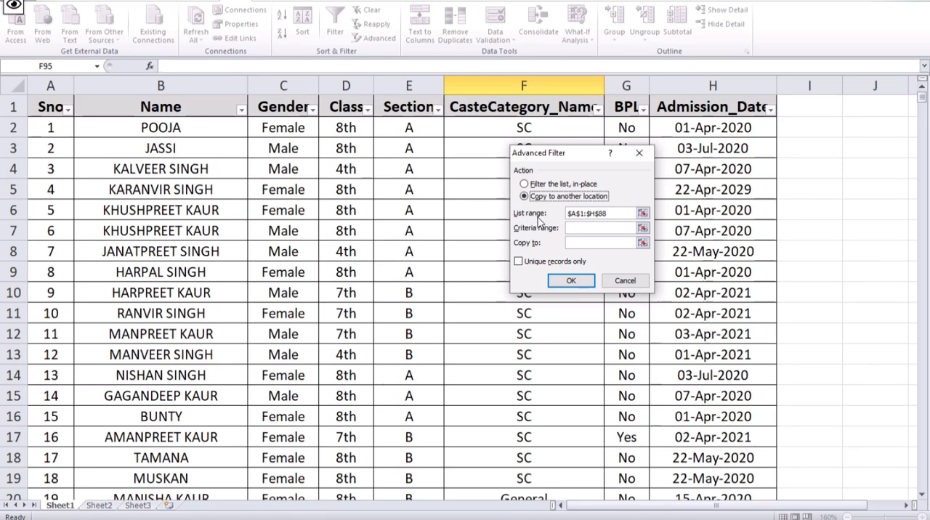
click(629, 214)
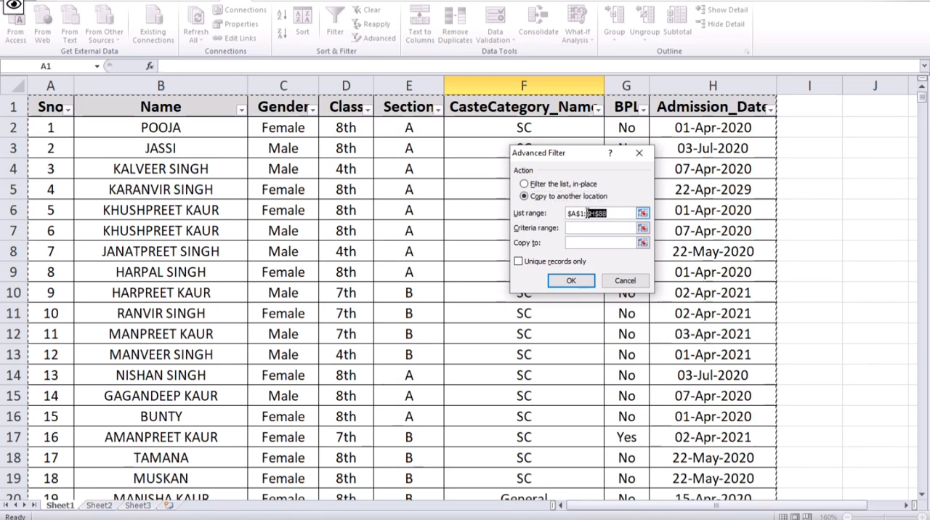
drag(587, 212, 559, 213)
scroll(414, 312, down, 5)
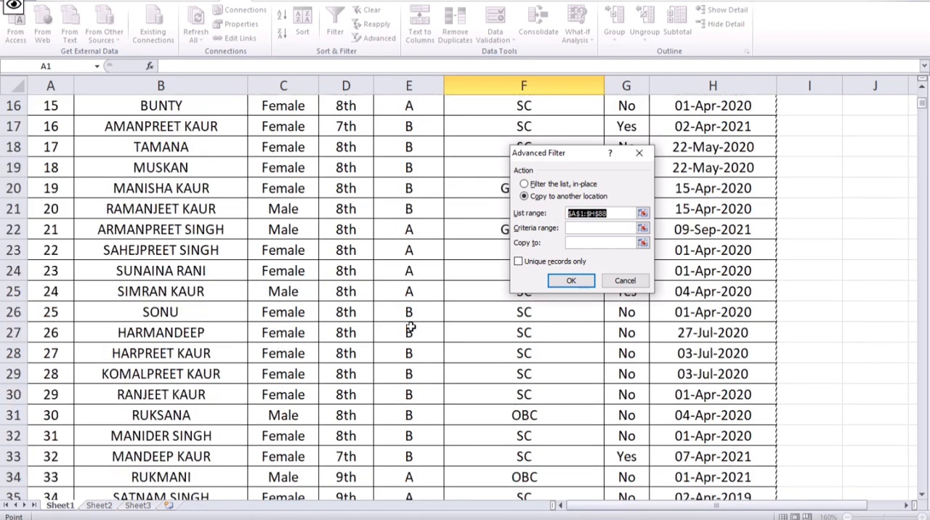
scroll(411, 330, down, 20)
scroll(409, 337, up, 4)
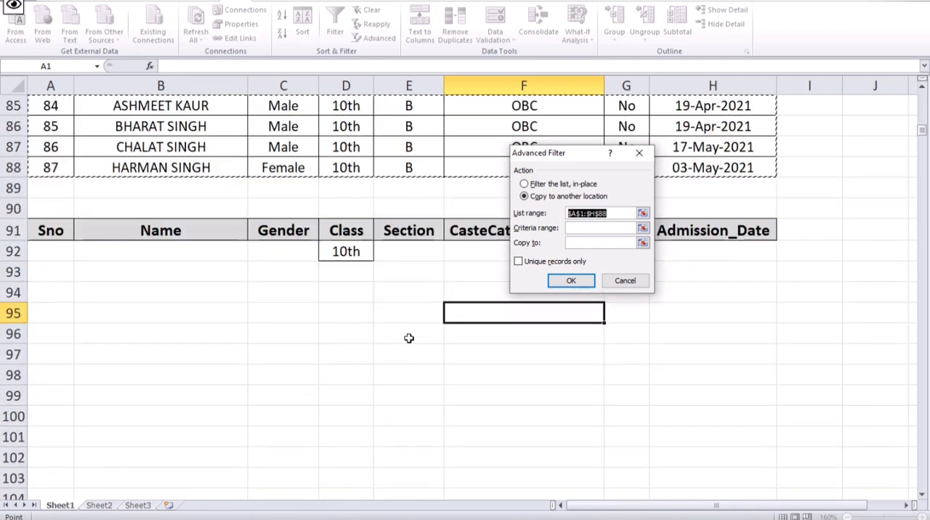
- Try A91:H92 as the Advanced Filter list range, and reset the list range to the student table A1:H88
drag(37, 233, 731, 247)
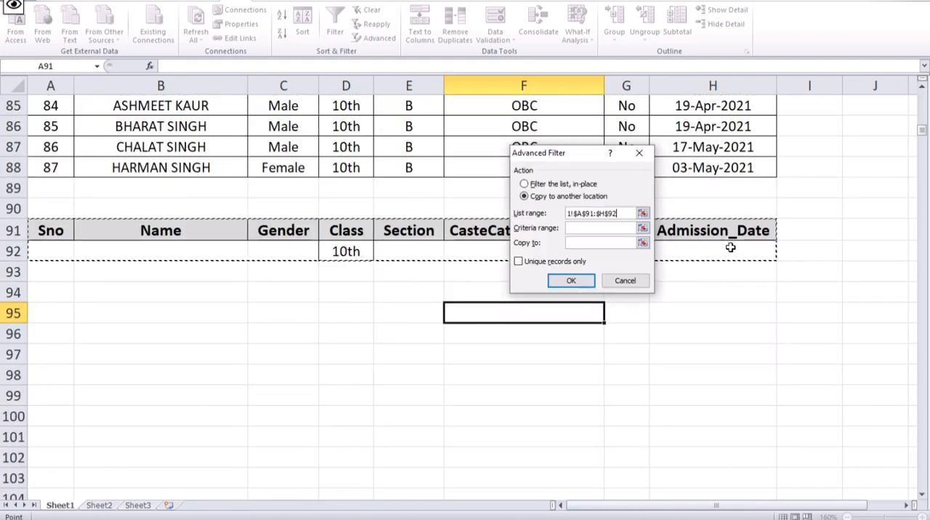
click(643, 214)
scroll(481, 230, up, 20)
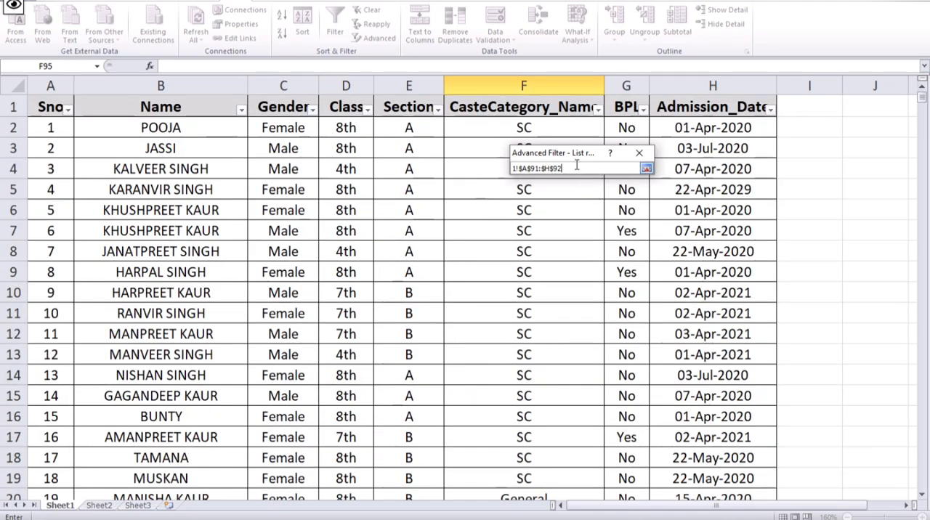
drag(567, 168, 517, 164)
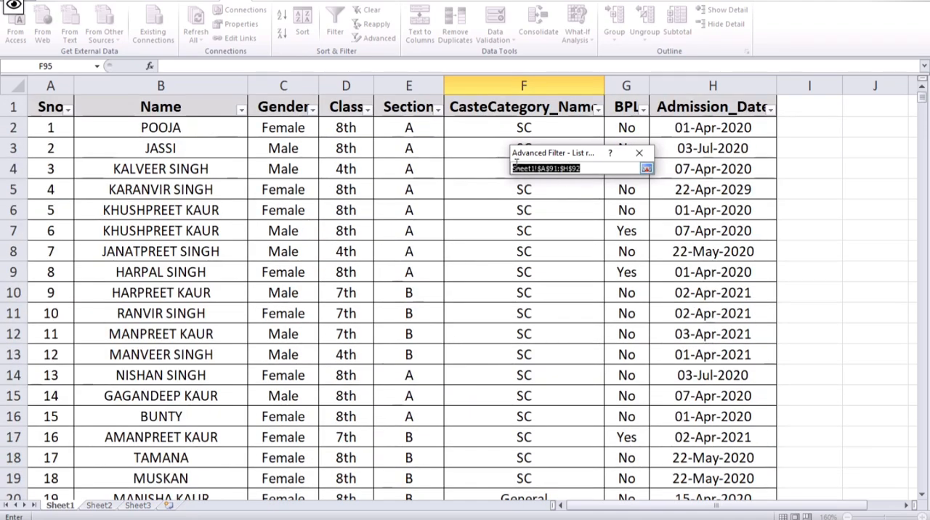
drag(61, 106, 781, 462)
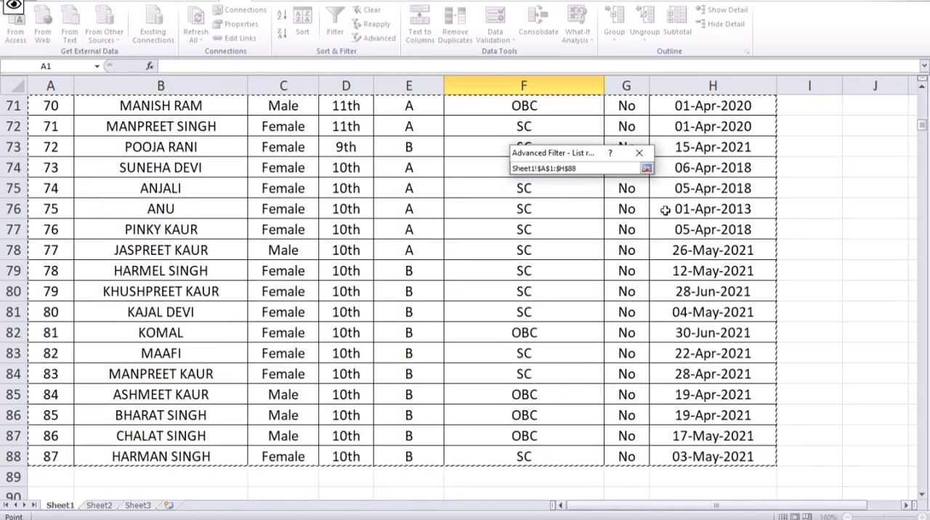
click(646, 168)
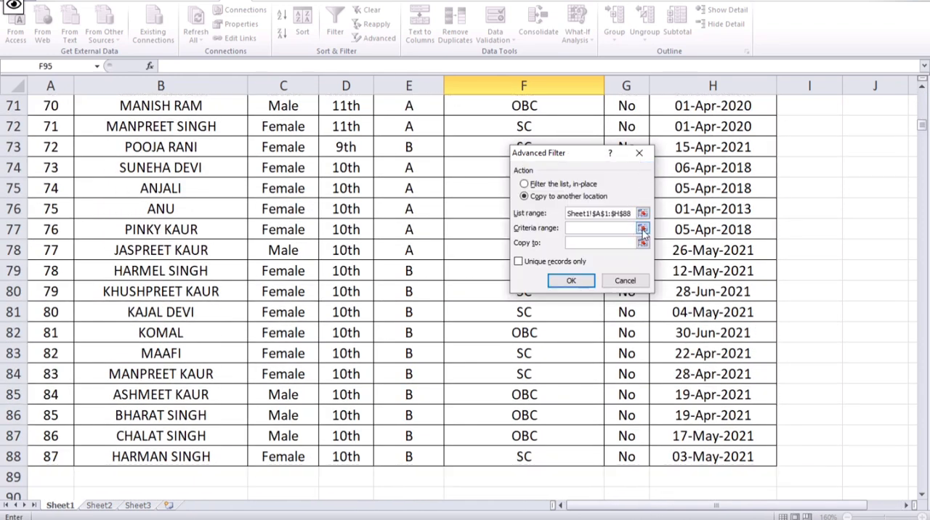
- Set the Advanced Filter criteria range to A91:H92, covering the copied header row and the 10th criterion
click(642, 229)
scroll(189, 244, down, 7)
scroll(166, 187, up, 2)
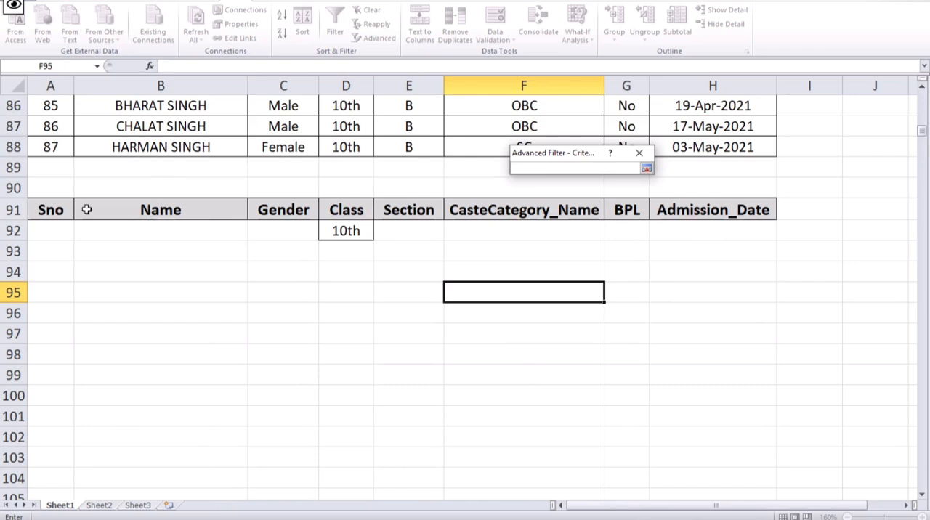
drag(58, 210, 704, 226)
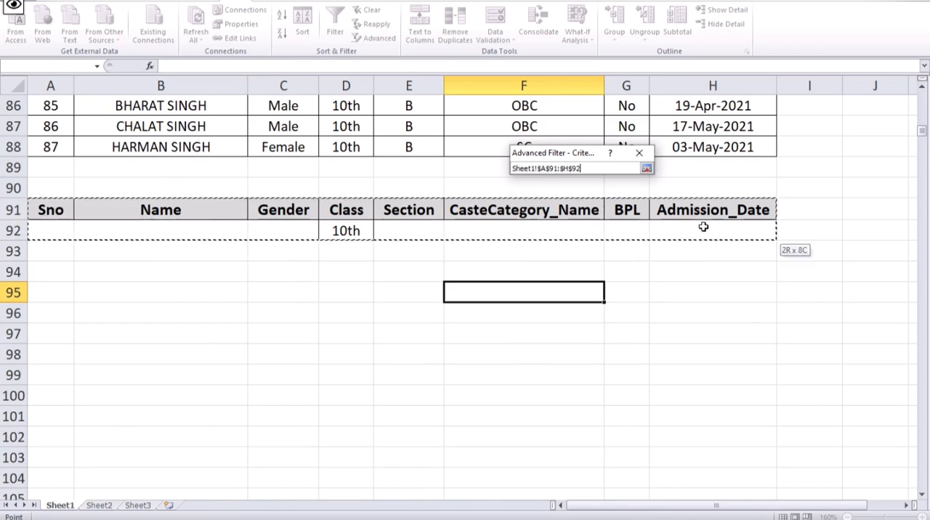
click(646, 169)
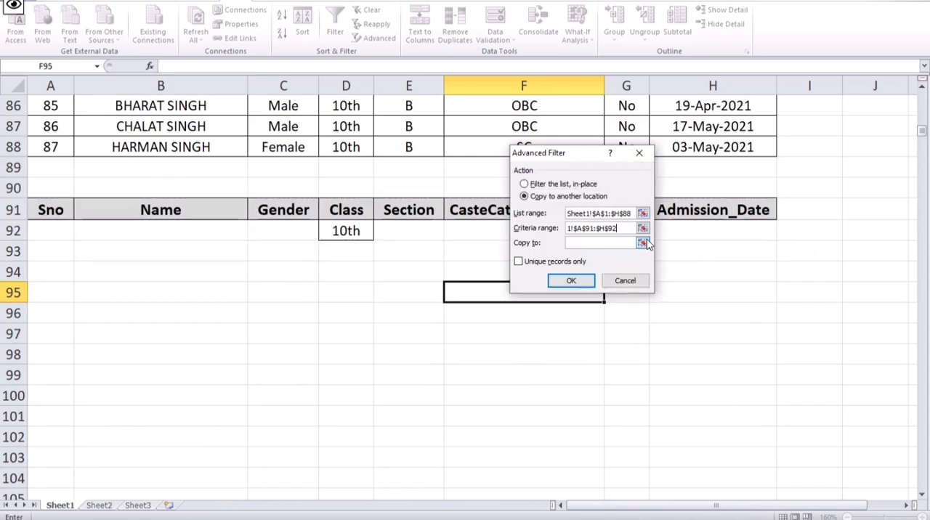
- Set the copy destination to A94:H95, run the Advanced Filter, and allow copying beyond the destination range
click(643, 242)
drag(64, 281, 685, 288)
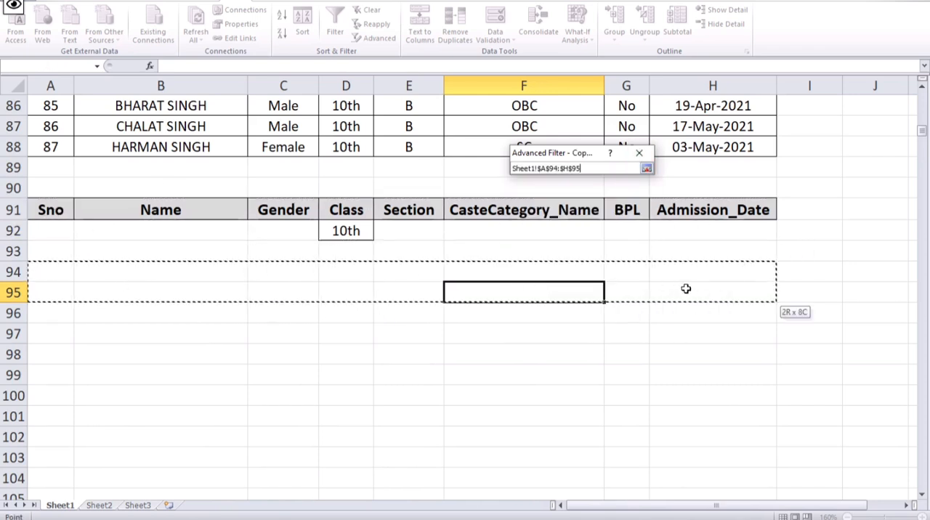
click(646, 168)
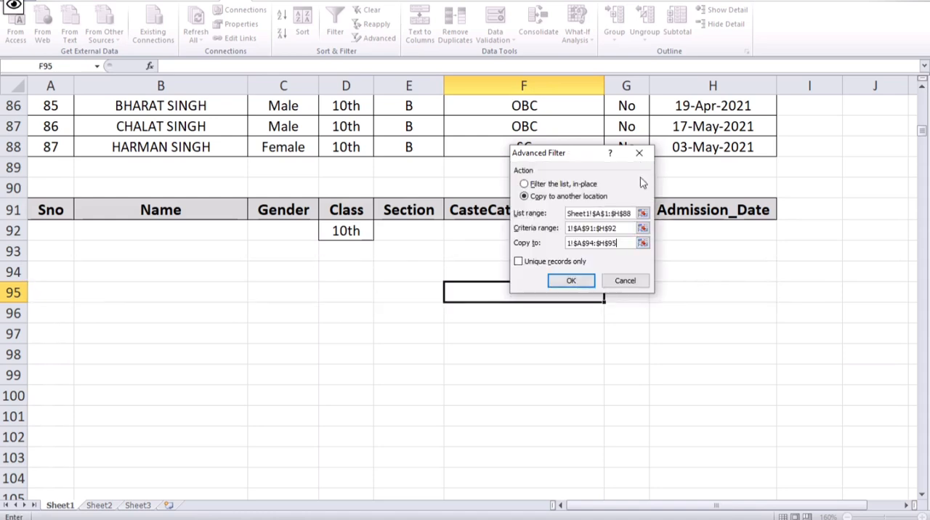
click(531, 263)
click(566, 282)
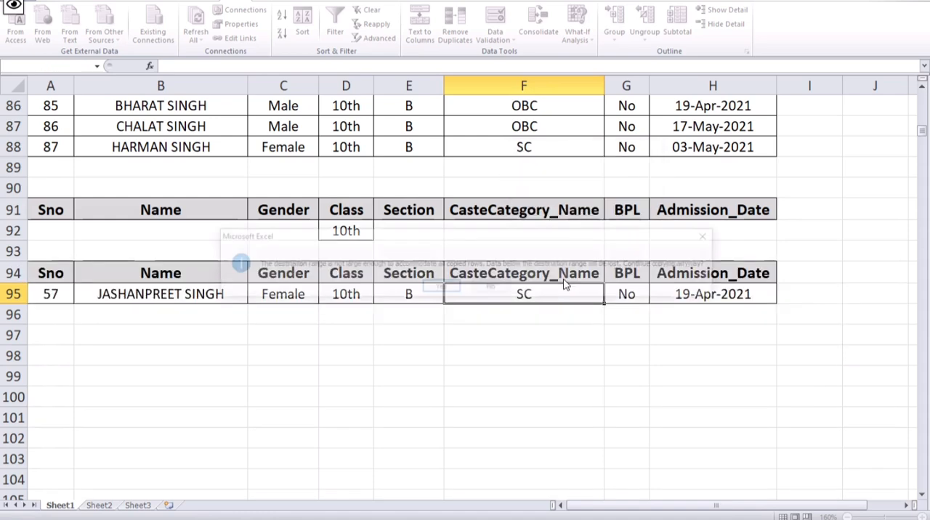
click(442, 288)
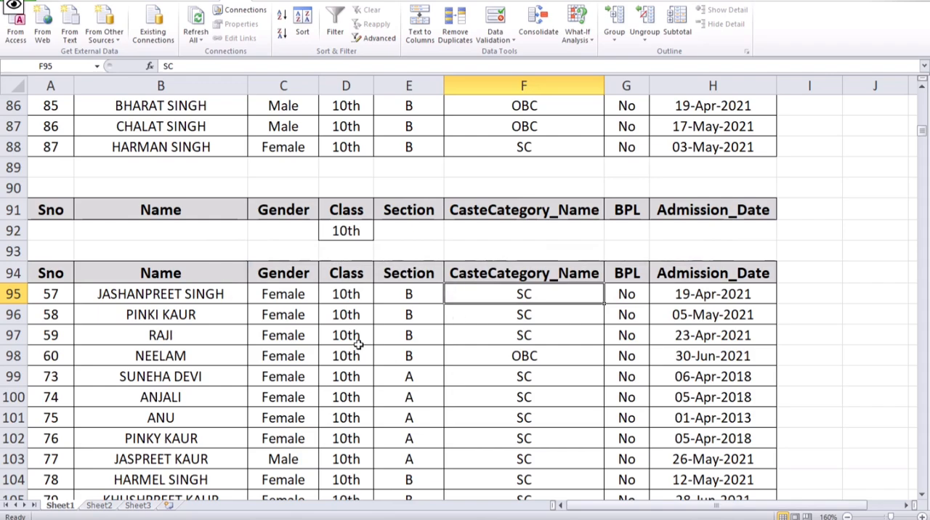
scroll(357, 293, down, 8)
scroll(356, 294, up, 14)
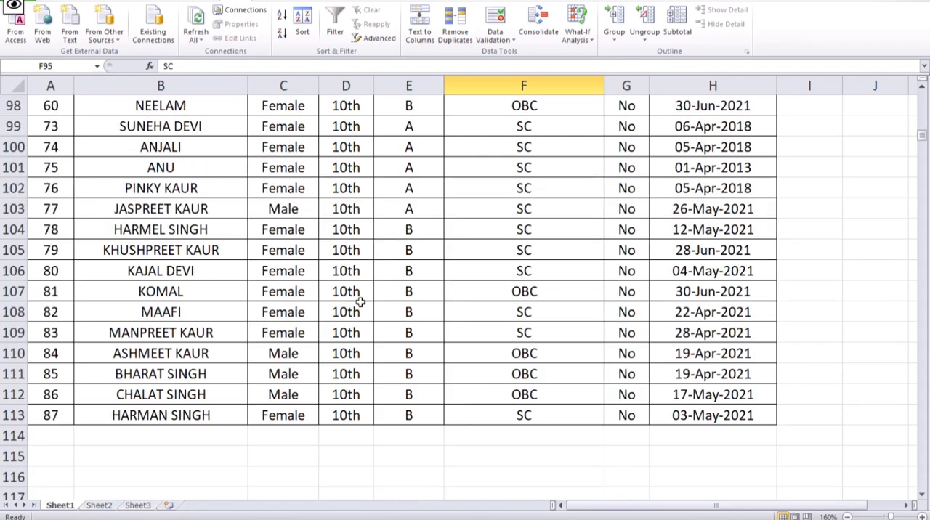
scroll(363, 336, down, 9)
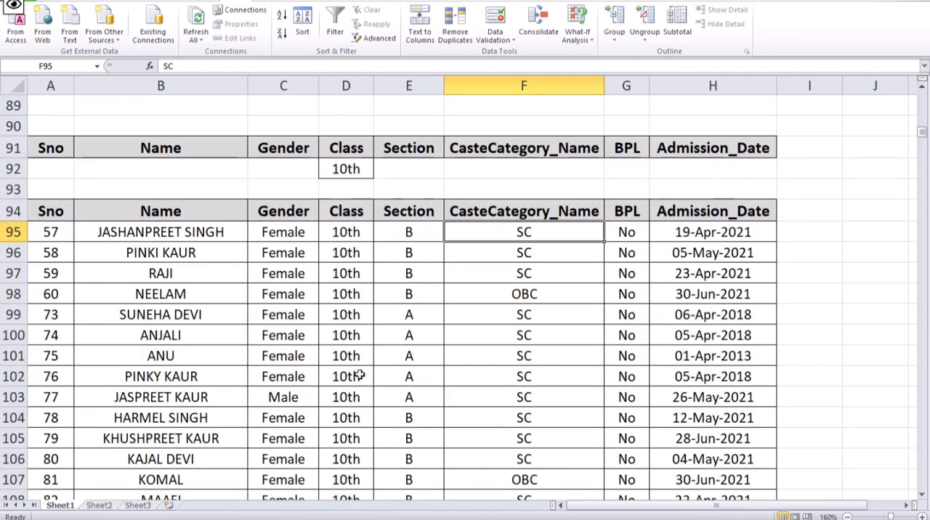
scroll(353, 345, up, 2)
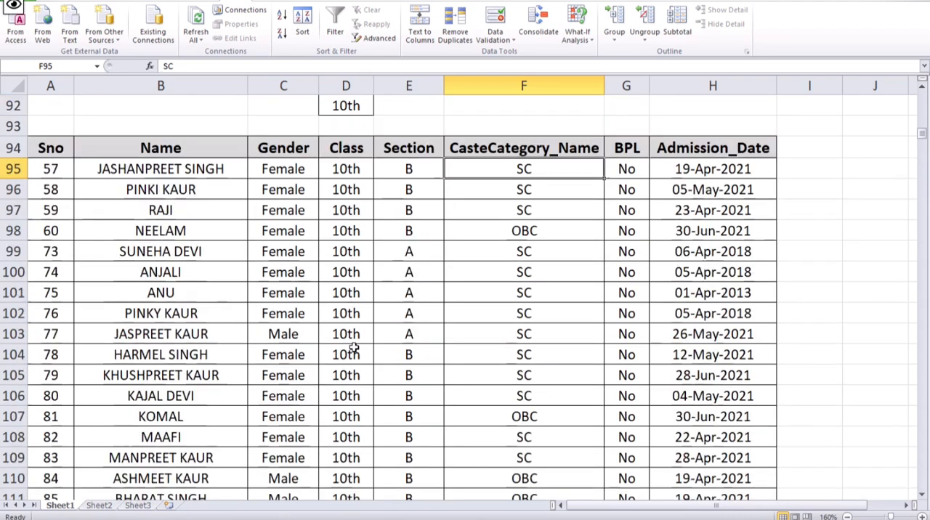
click(379, 37)
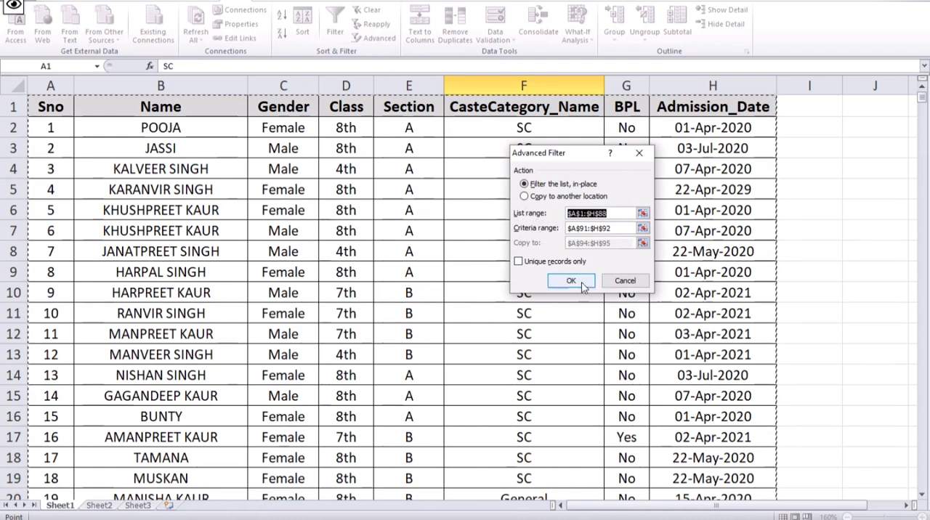
scroll(320, 342, down, 6)
scroll(321, 342, down, 20)
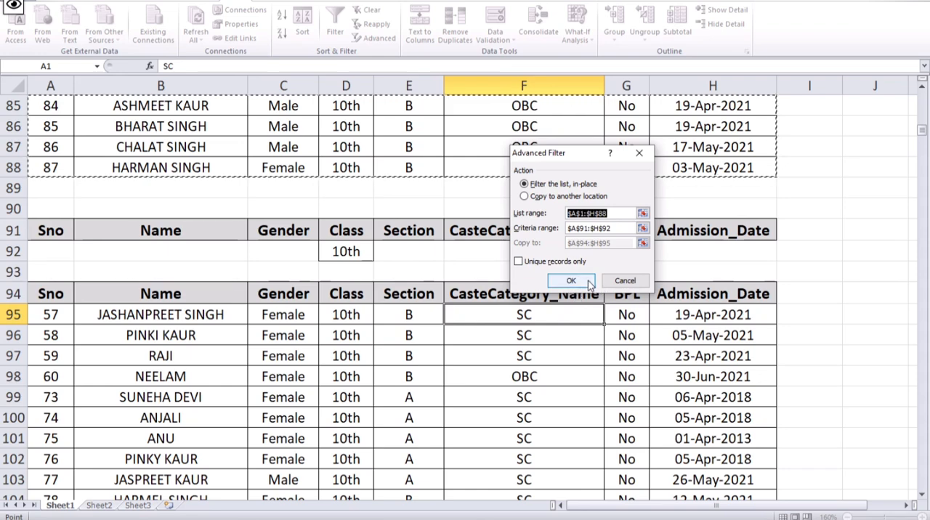
click(623, 281)
scroll(611, 406, down, 6)
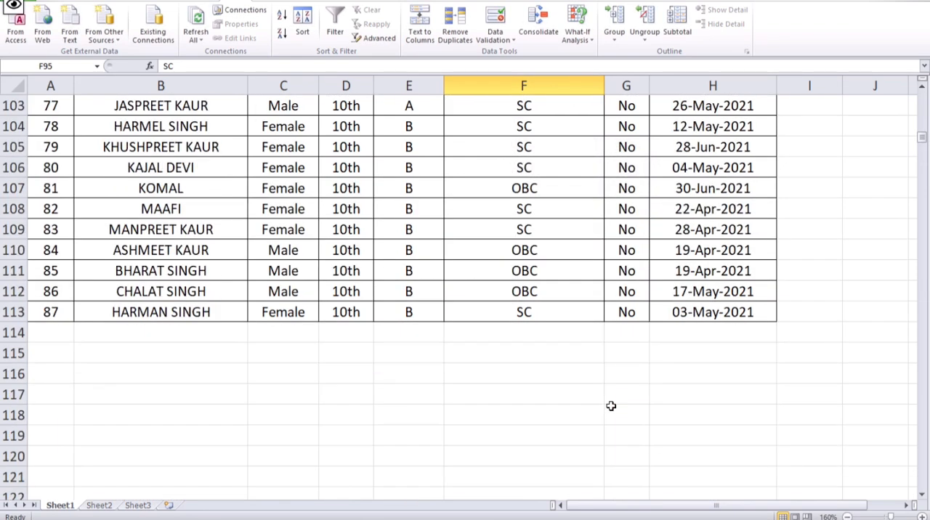
scroll(356, 331, up, 4)
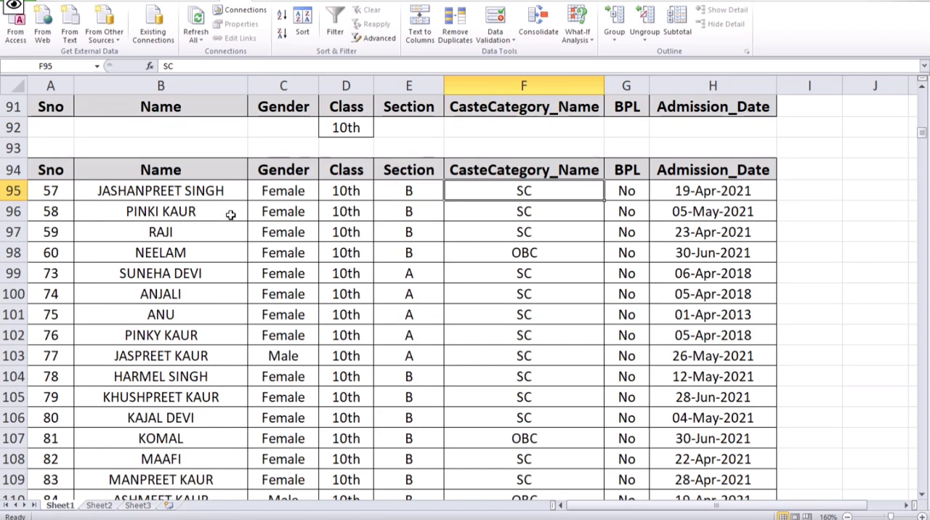
- Replace the Class criterion in D92 with a copy of the 11th entry from D66
click(369, 254)
click(347, 128)
scroll(356, 331, up, 3)
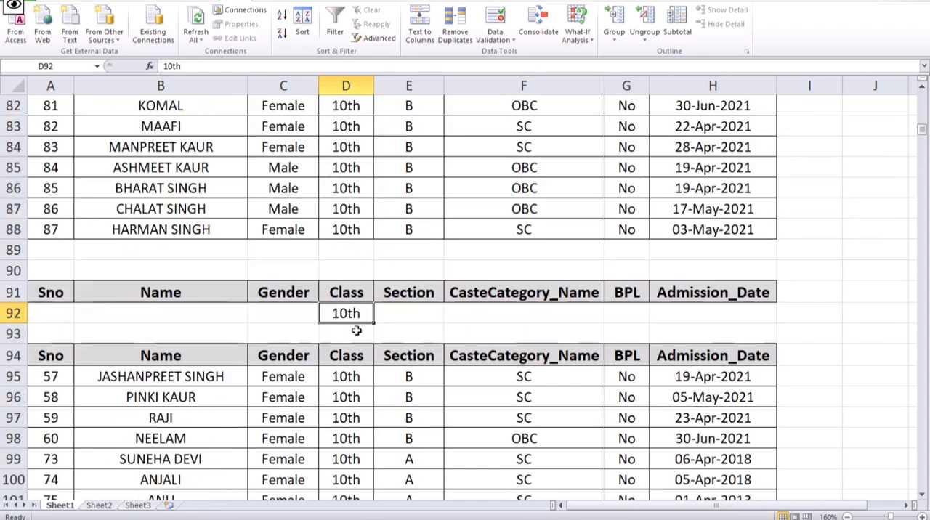
scroll(356, 187, up, 6)
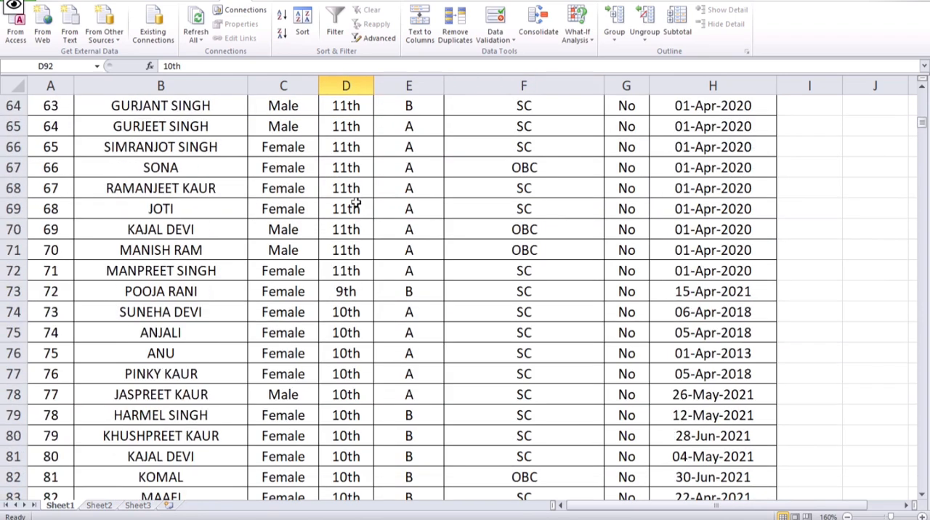
click(357, 148)
click(49, 2)
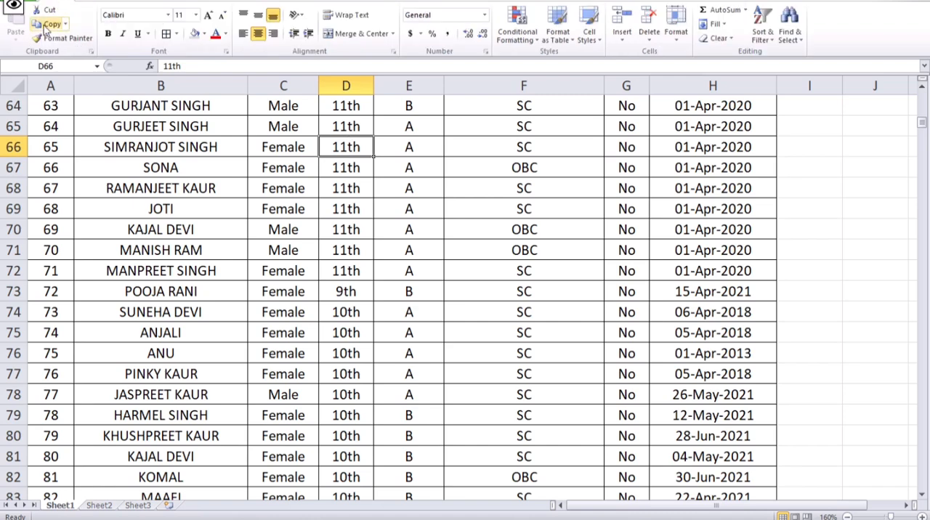
click(48, 24)
scroll(363, 355, down, 9)
click(347, 129)
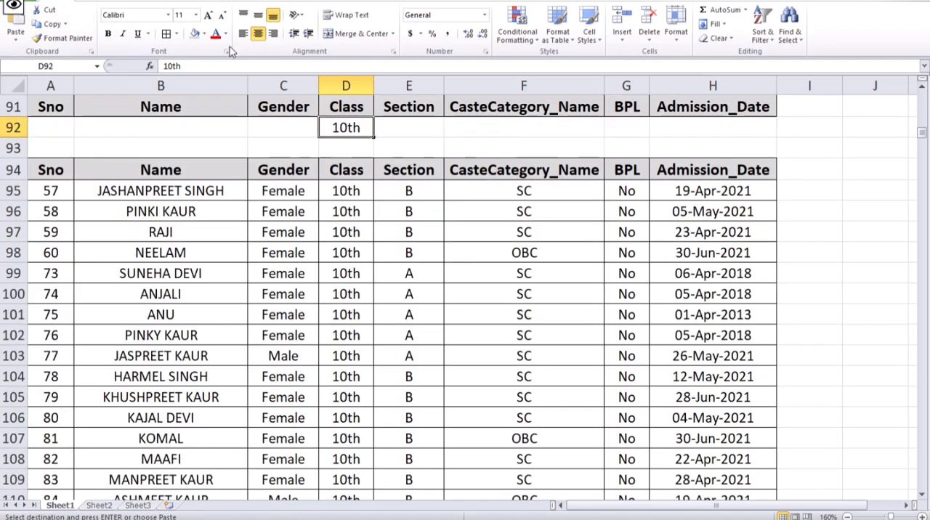
click(20, 30)
click(331, 313)
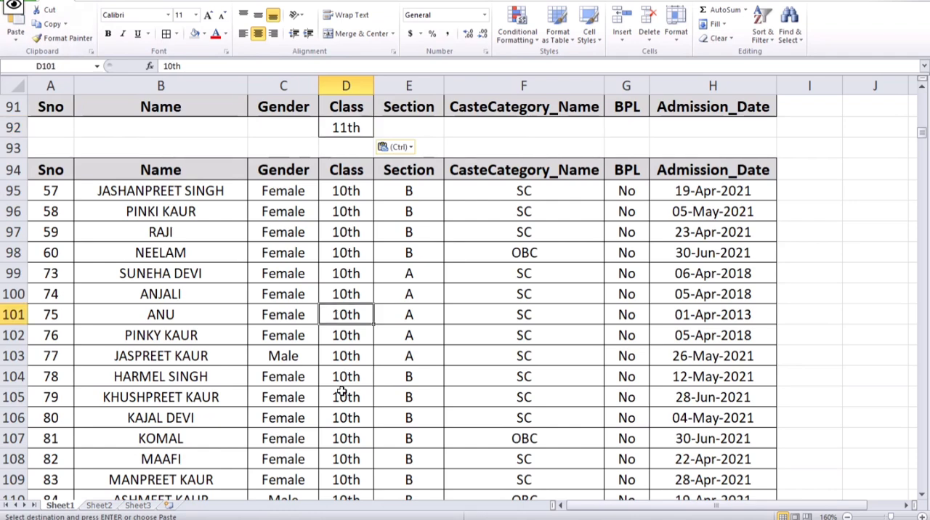
drag(338, 181, 705, 498)
click(262, 352)
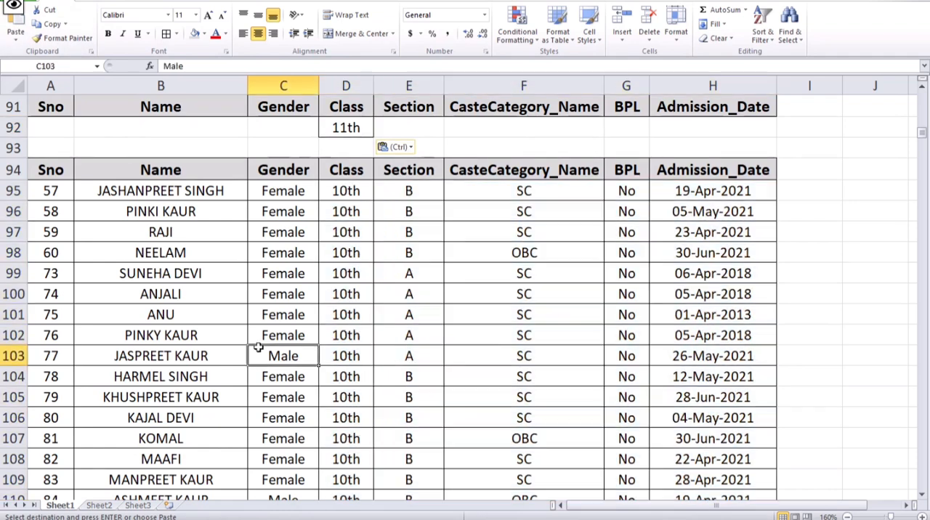
scroll(283, 407, up, 5)
drag(378, 167, 422, 245)
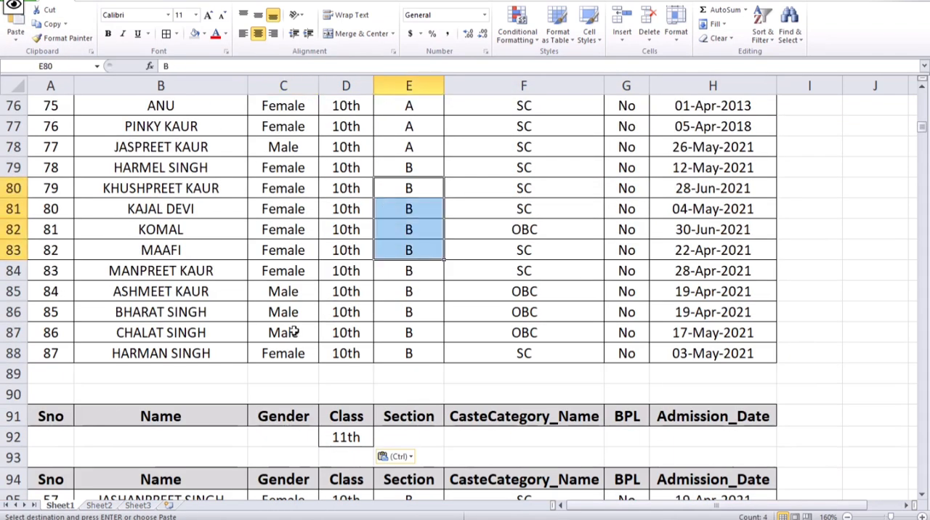
scroll(295, 331, down, 4)
drag(308, 270, 450, 482)
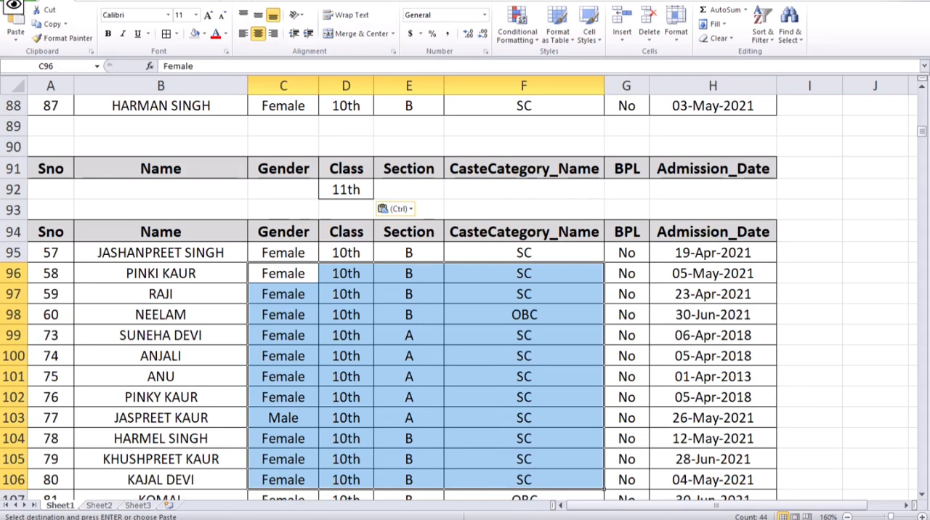
- Bring up the sorting and filtering commands for the sheet
click(227, 1)
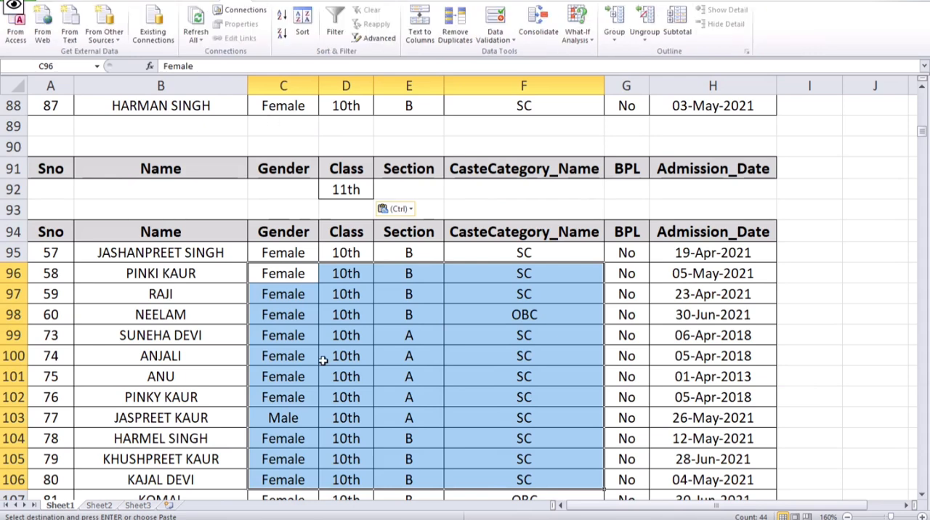